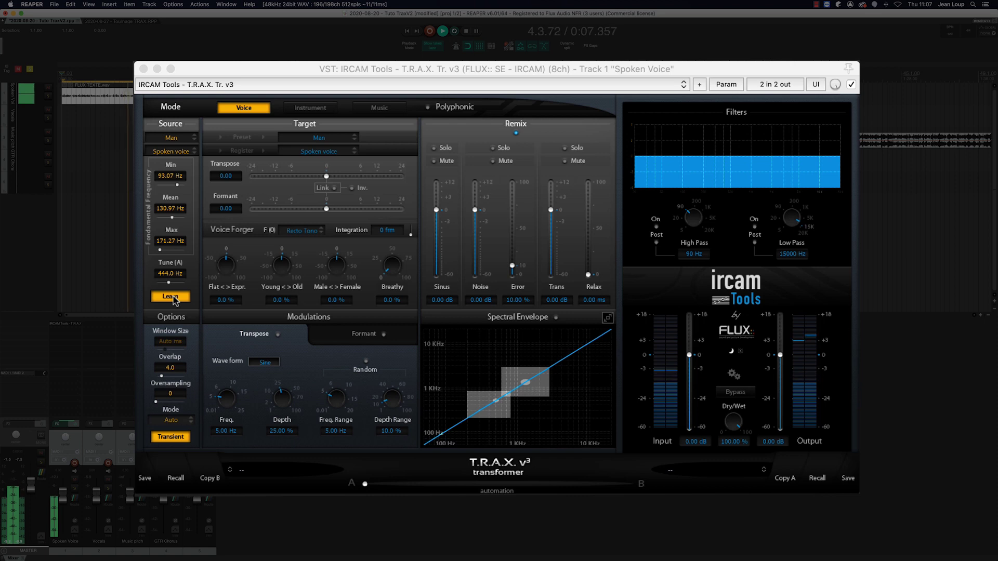
Step: Learn the spoken voice's fundamental frequency range and set the processing mode to Time Domain
click(174, 298)
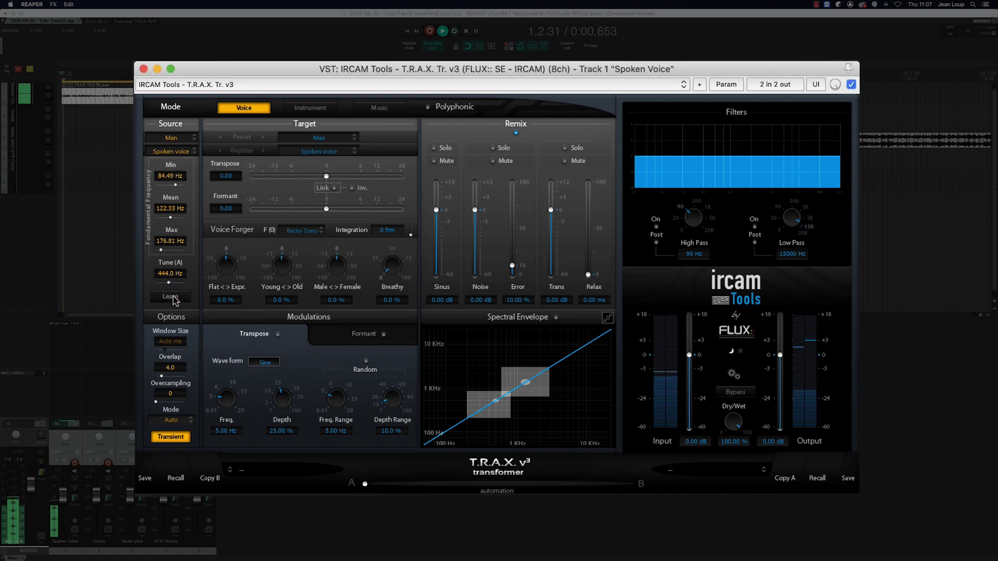
click(173, 297)
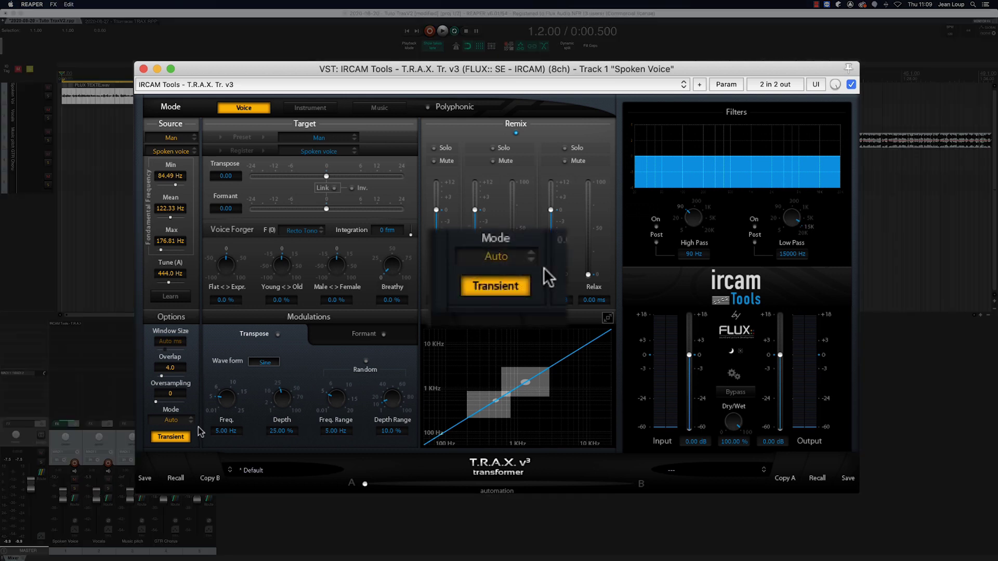
click(190, 420)
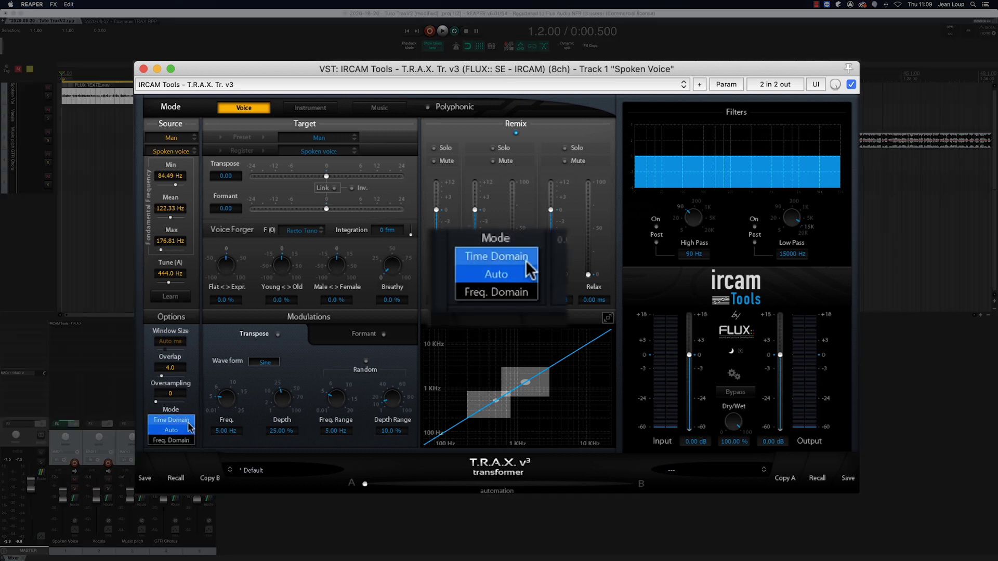
click(188, 420)
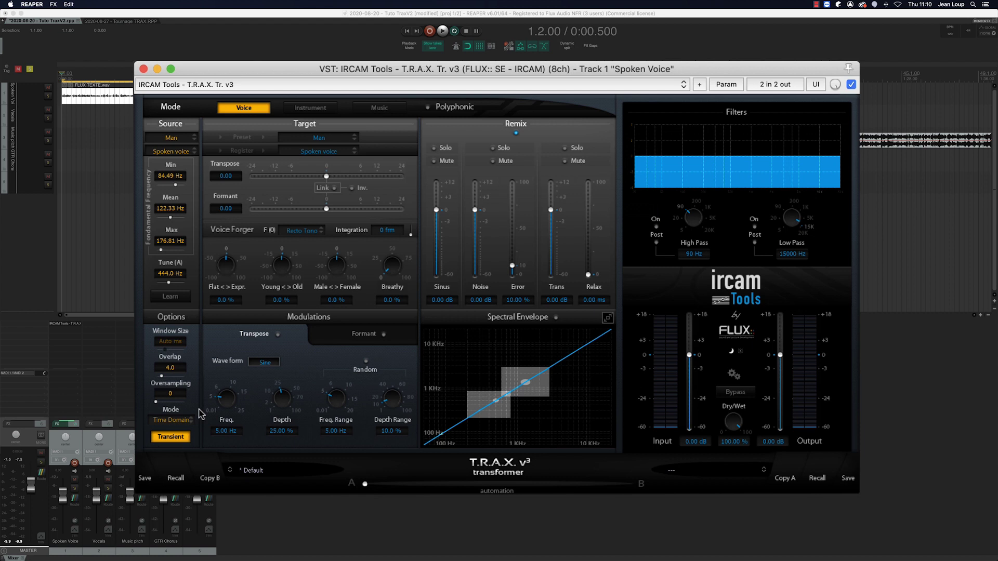
Step: Try transpose and formant shifts during playback, up to 1.77 and 0.66, and reset both to 0.00
key(space)
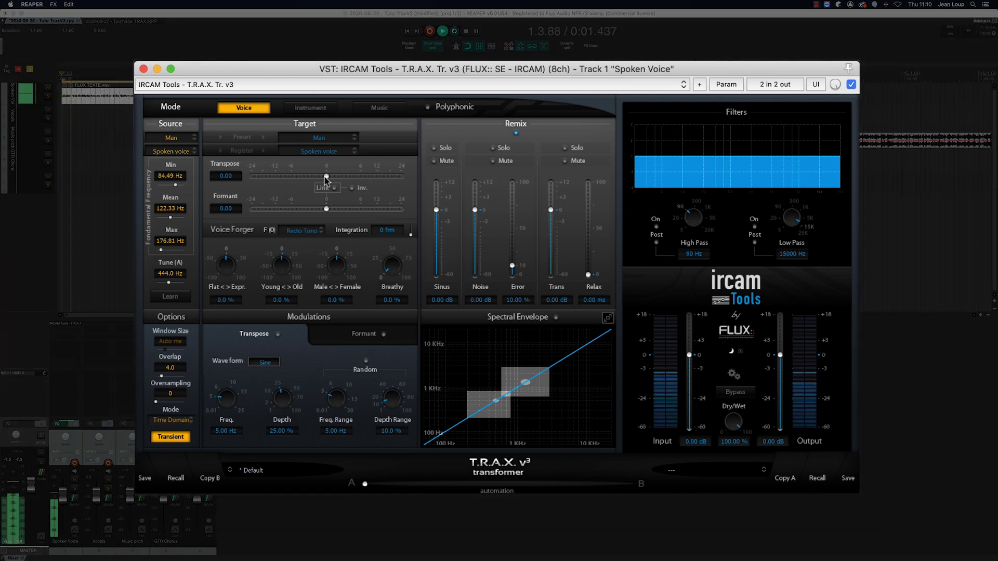
drag(325, 180, 343, 210)
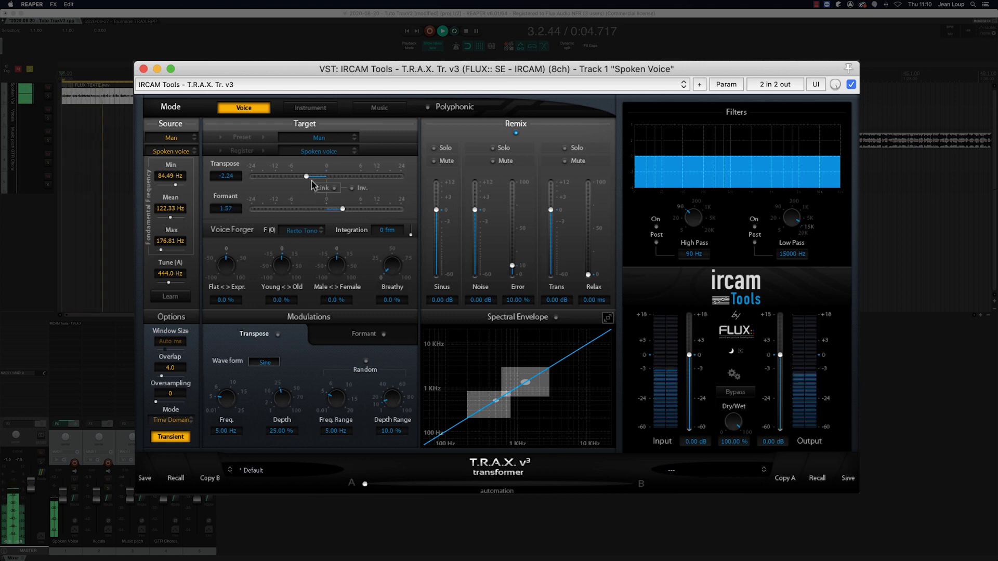
drag(306, 176, 336, 210)
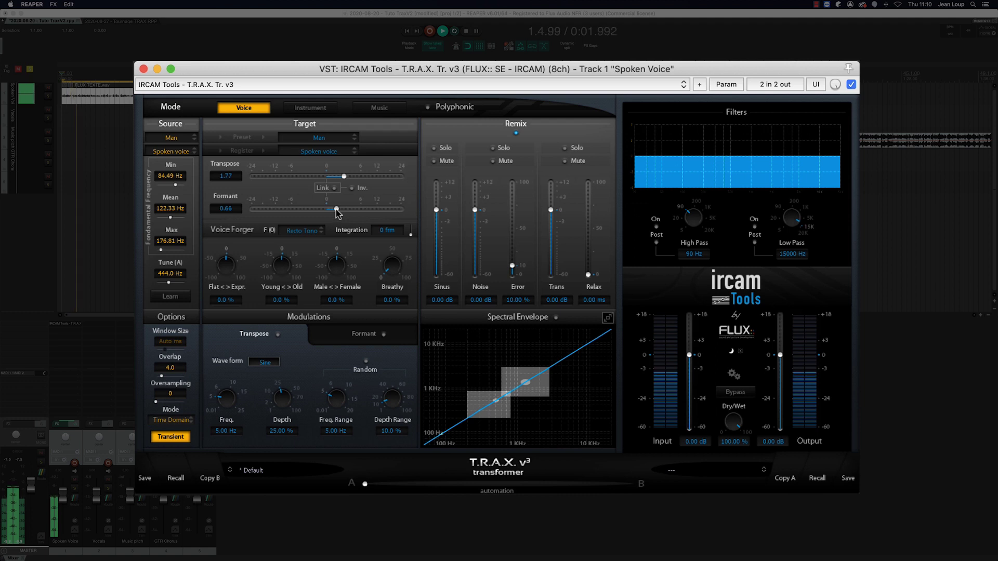
key(space)
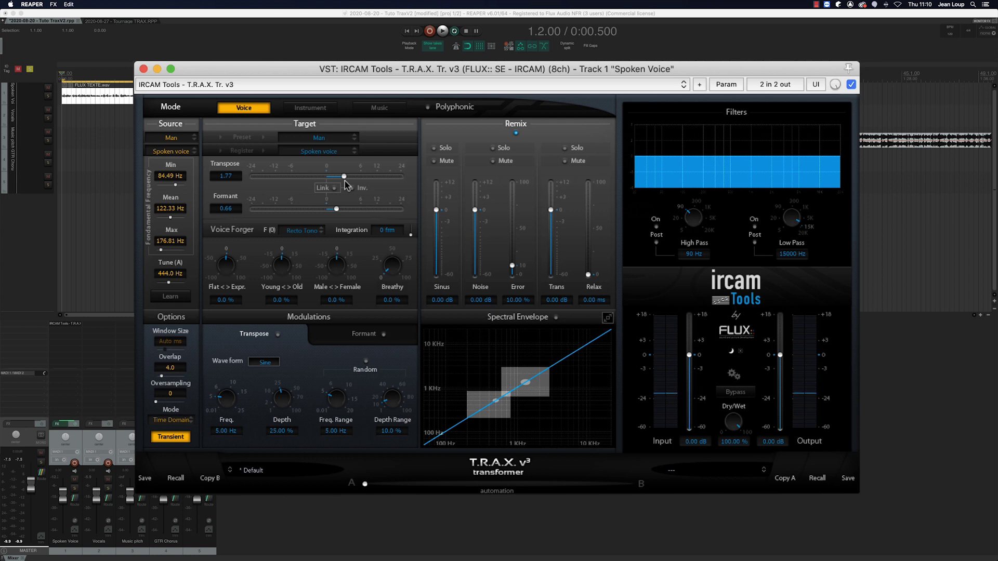
double_click(343, 177)
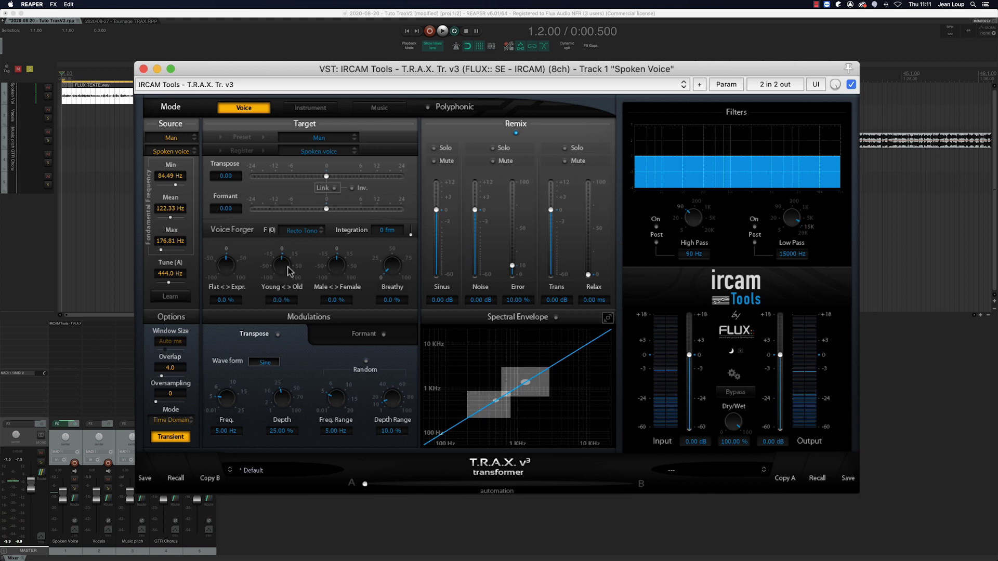
Step: During playback of the spoken voice, set Young-Old to about 42%, Male-Female to about -20%, and raise Breathy
key(space)
drag(286, 273, 310, 222)
drag(335, 266, 323, 318)
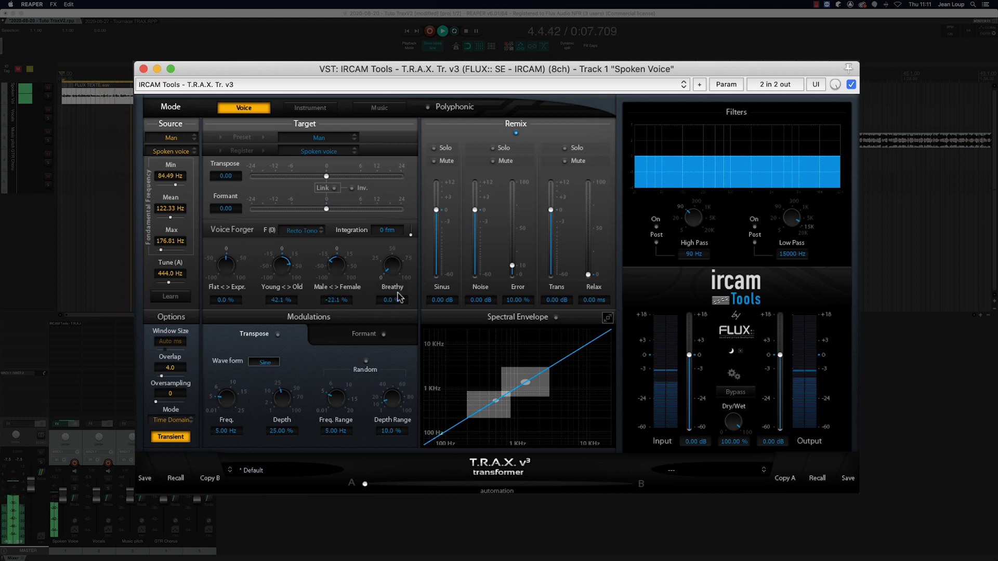
mouse_move(398, 259)
mouse_down()
mouse_move(403, 230)
mouse_move(404, 243)
mouse_up()
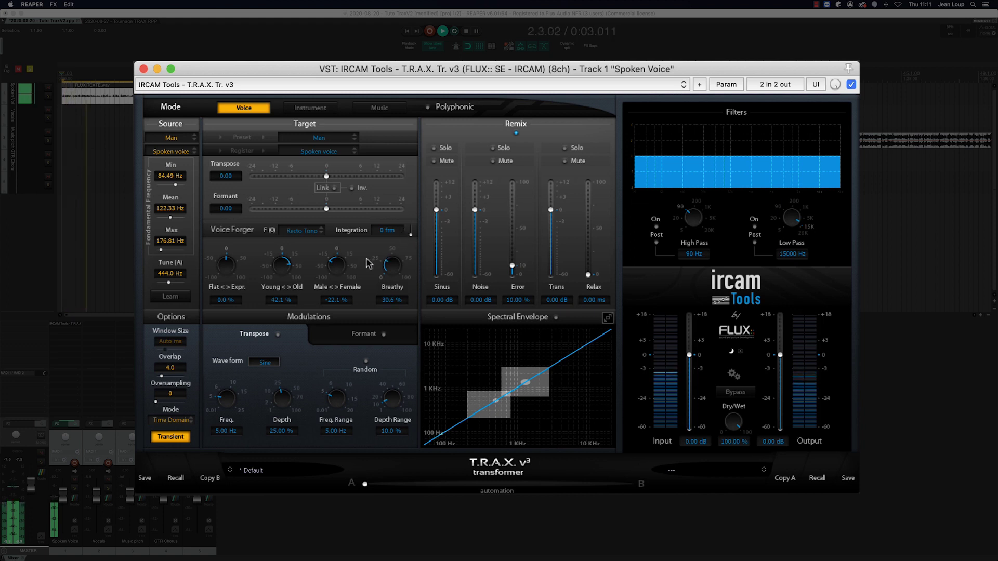
drag(347, 276, 286, 268)
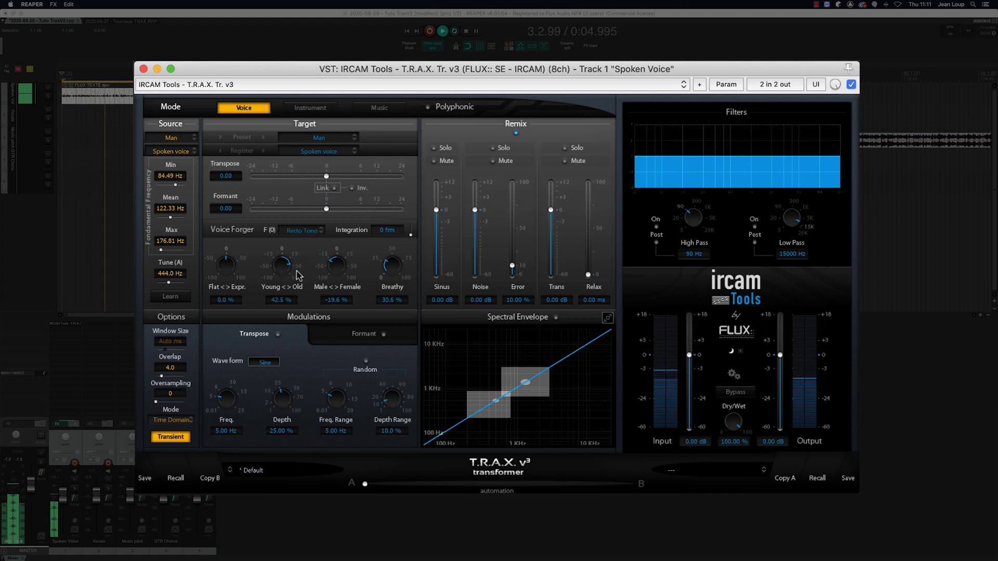
drag(396, 268, 390, 265)
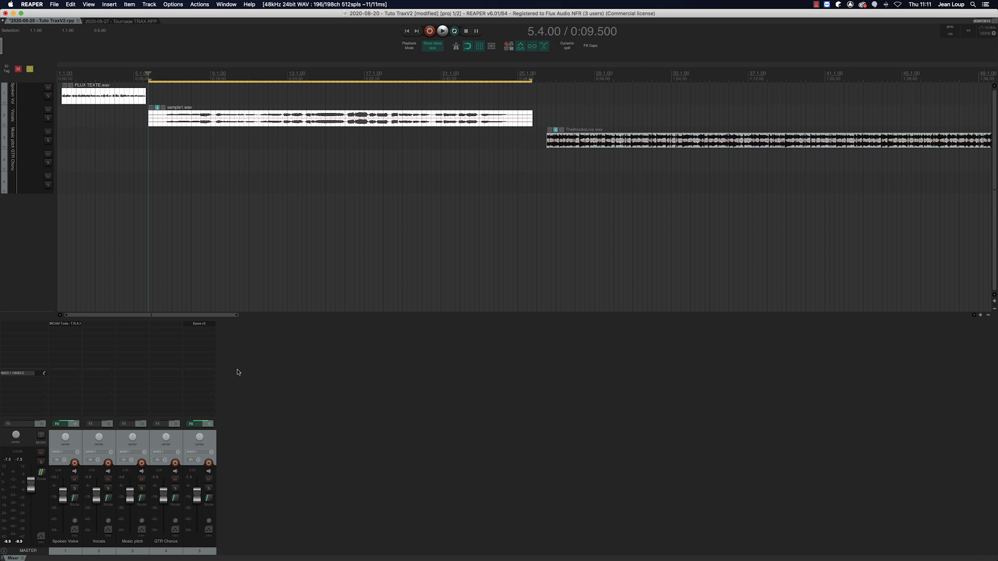
Step: Add IRCAM Tools T.R.A.X. Tr. v3 to the Vocals track and set its source register to Singing - Baritone
double_click(112, 328)
double_click(431, 275)
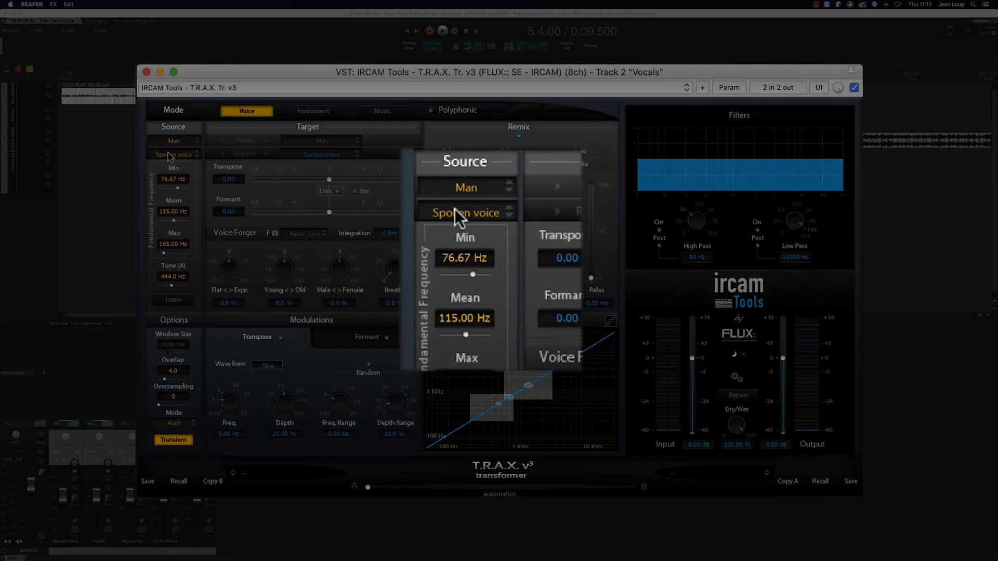
click(167, 153)
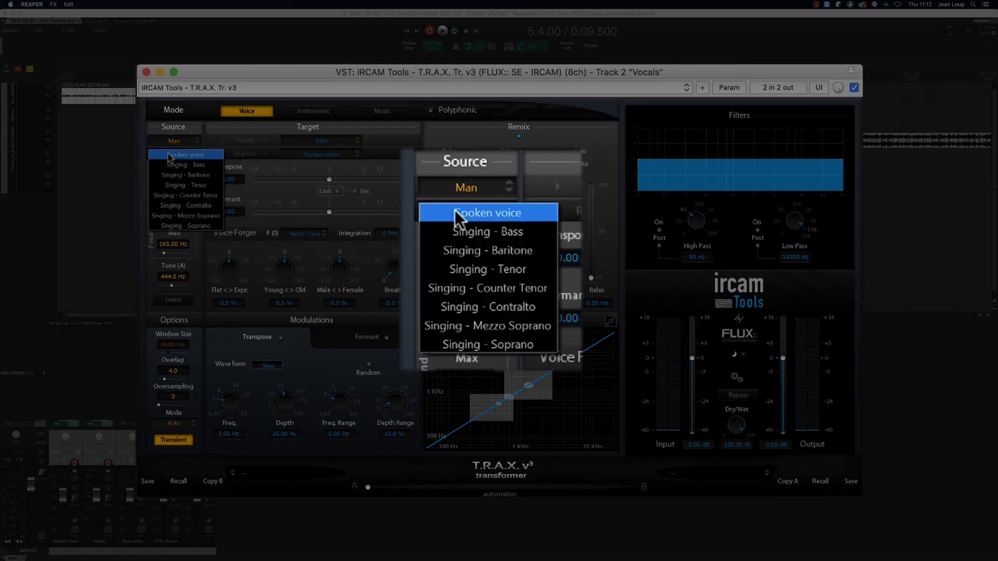
click(171, 173)
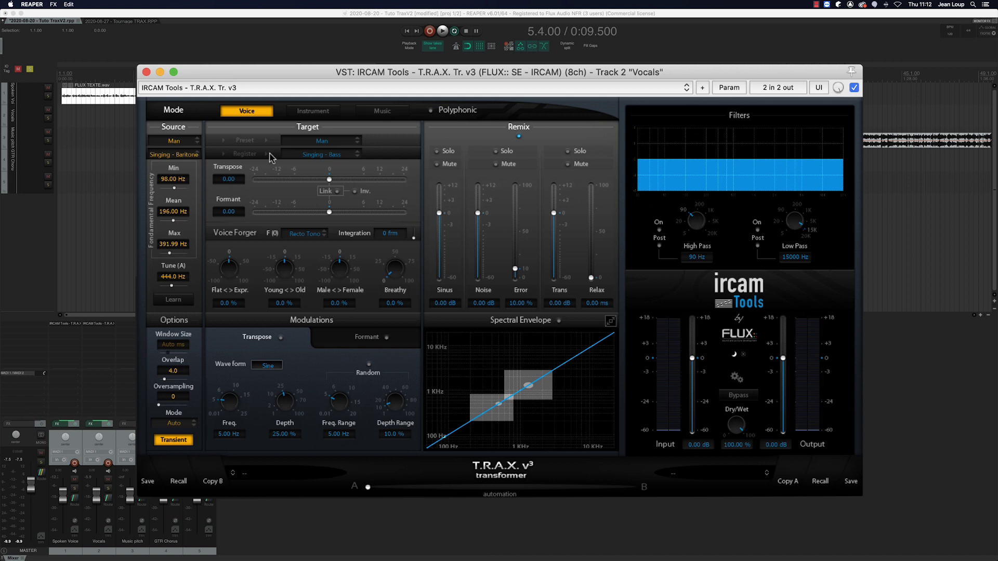
Step: Learn the Vocals track's fundamental frequency range while the singing plays
click(173, 300)
key(space)
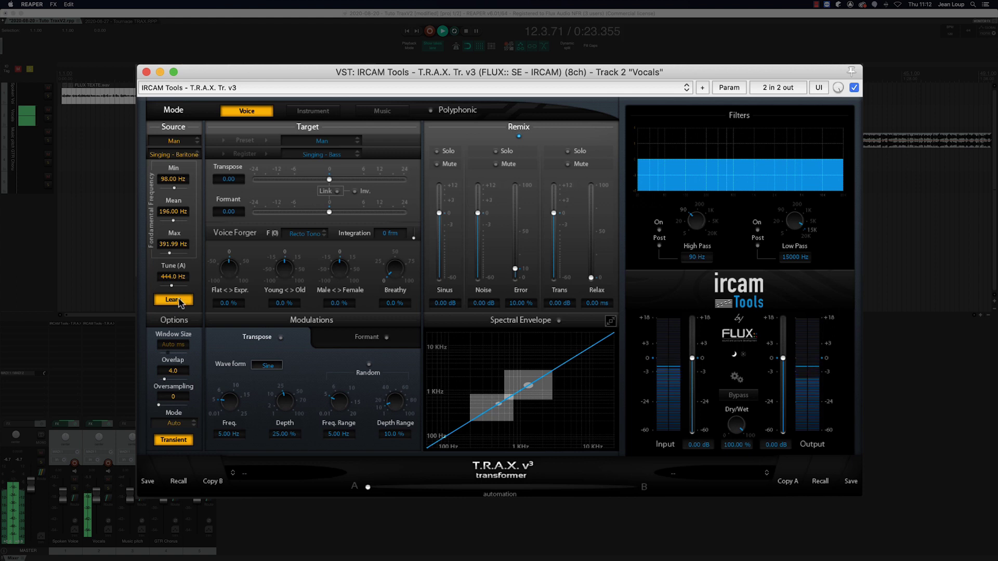
click(173, 300)
key(space)
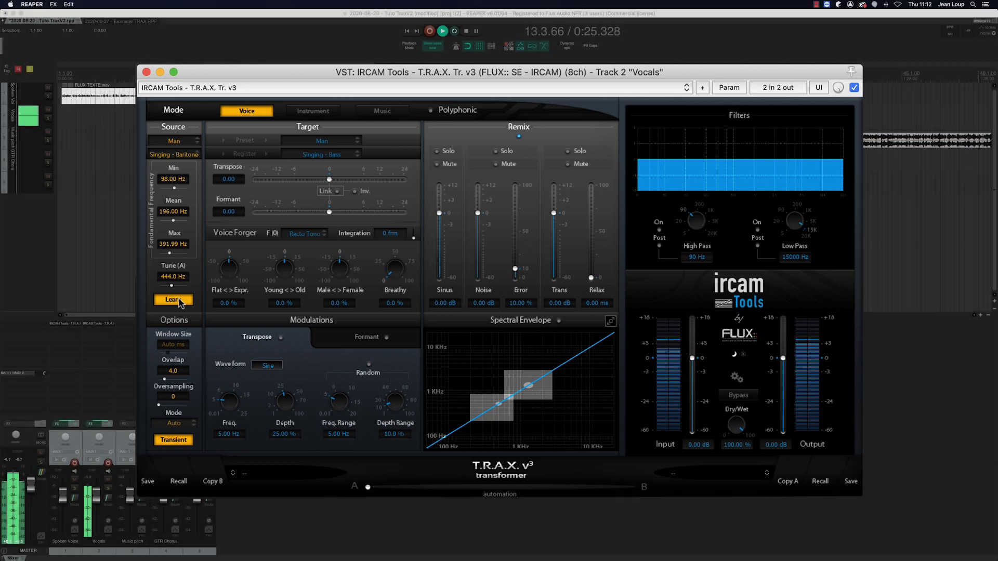
Step: Set the vocal target to Woman with the Singing - Counter Tenor register, and the processing mode to Time Domain
click(322, 141)
click(322, 151)
click(322, 155)
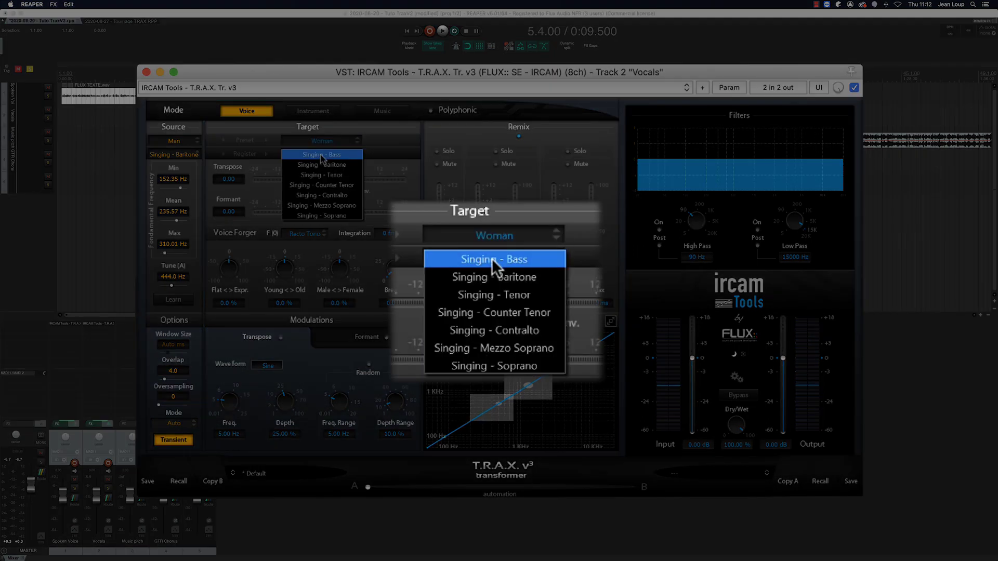
click(315, 183)
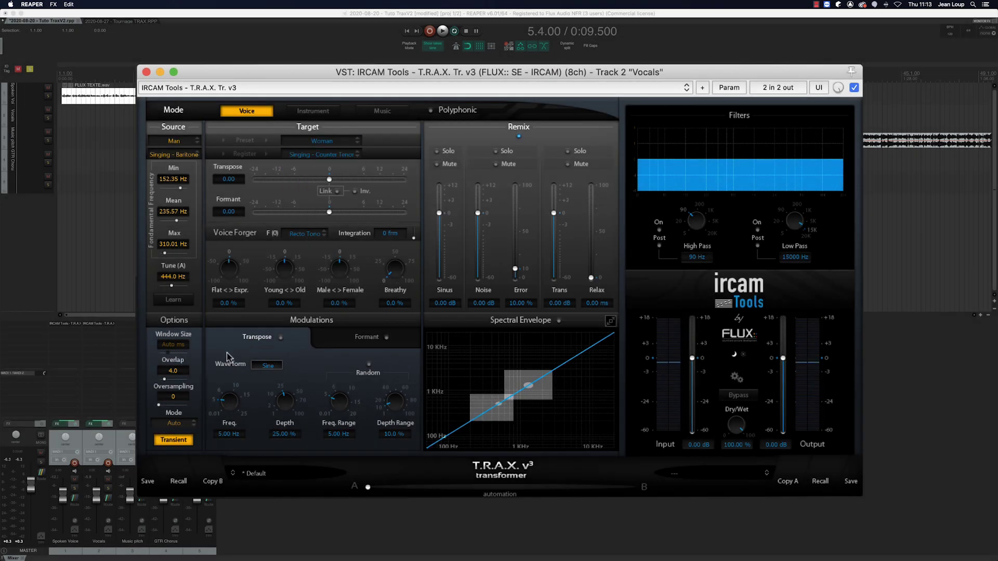
click(182, 424)
click(183, 424)
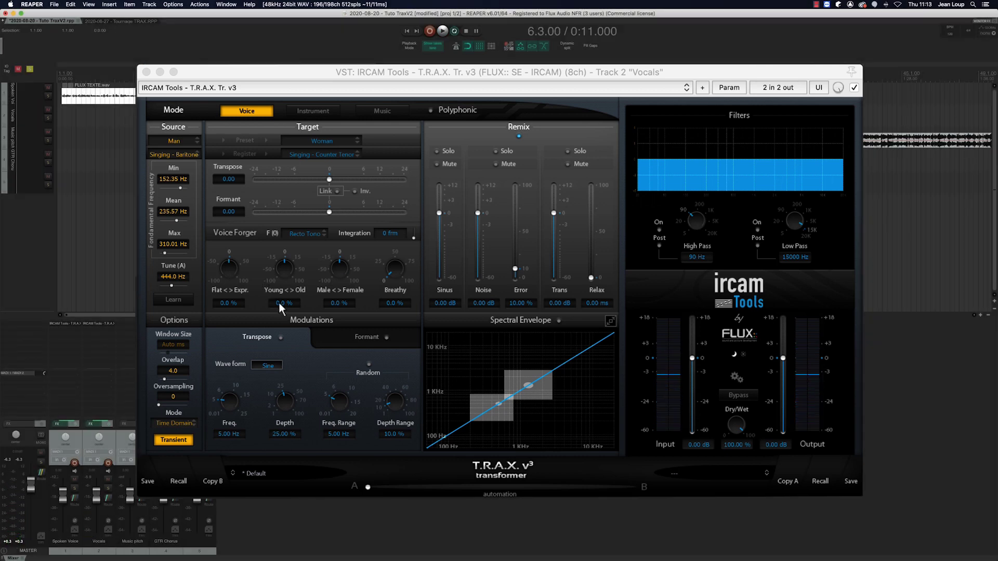
Step: While the vocals play, set Young-Old to -20%, Male-Female to 31.1%, Transpose to -1.41 and Formant to -2.55
click(287, 264)
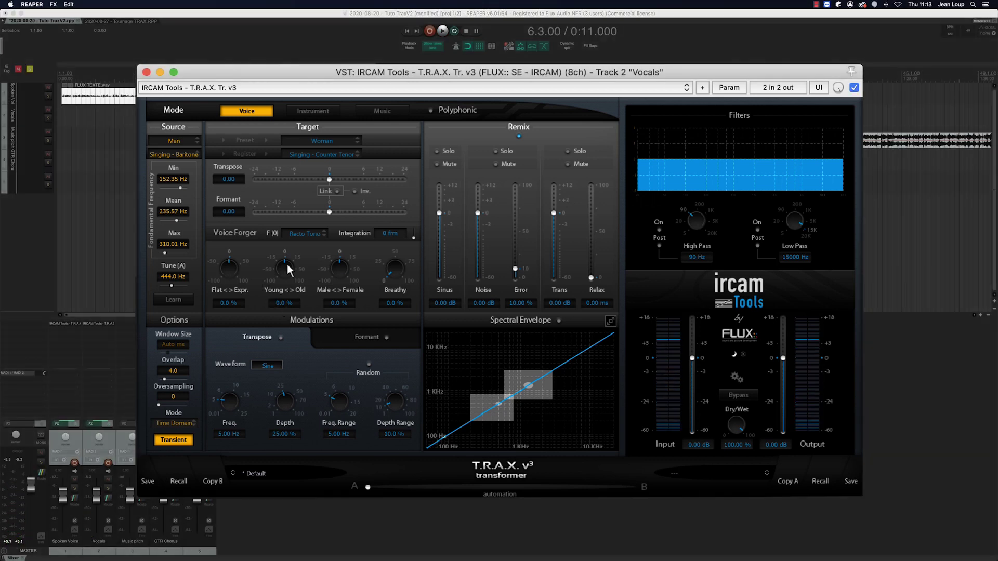
key(space)
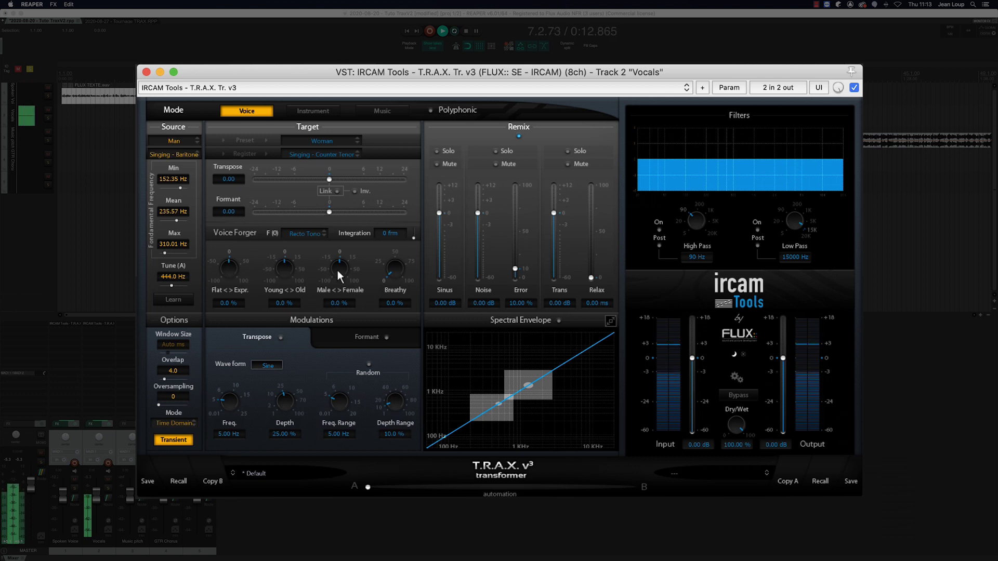
drag(285, 264, 269, 305)
drag(334, 272, 349, 216)
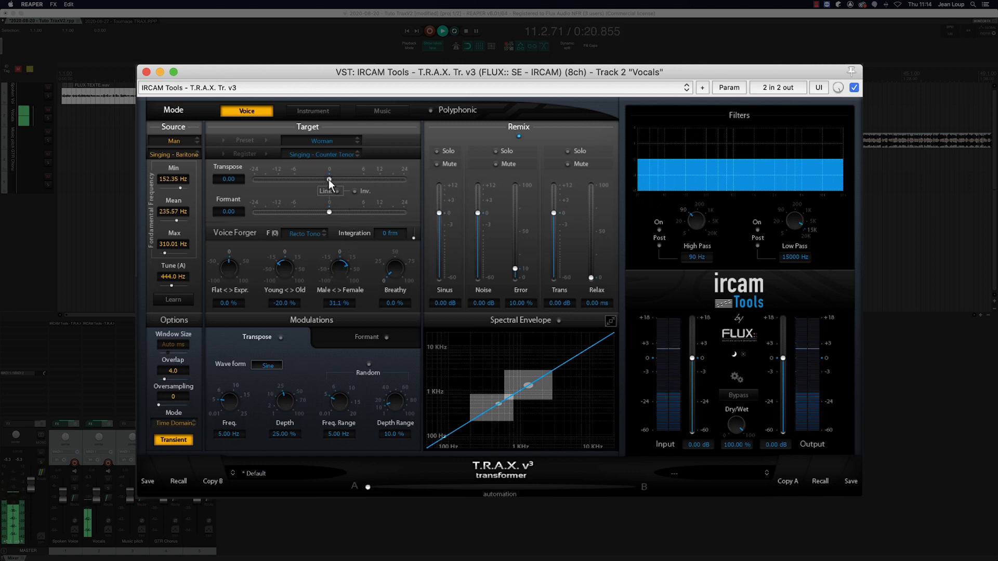
drag(329, 179, 307, 210)
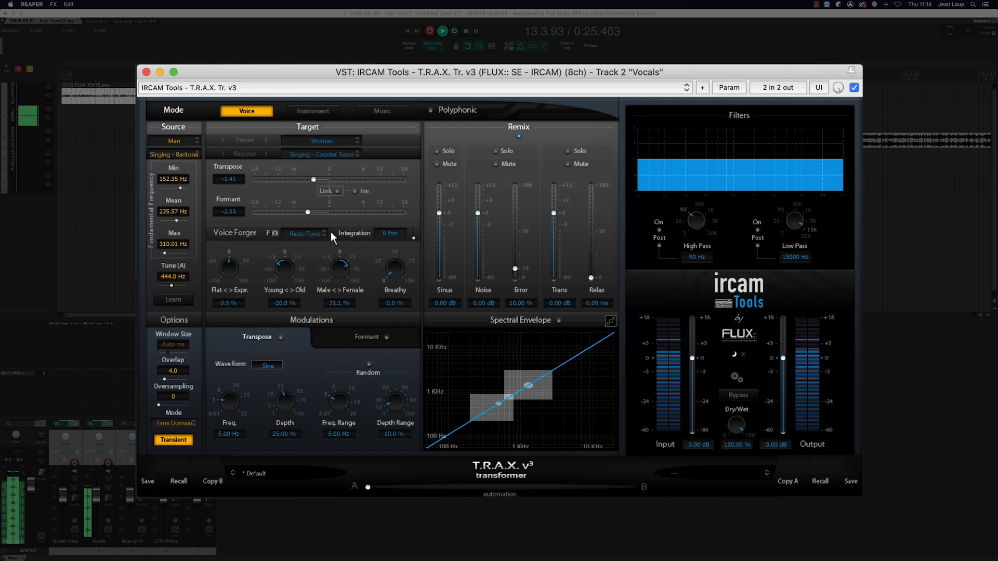
key(space)
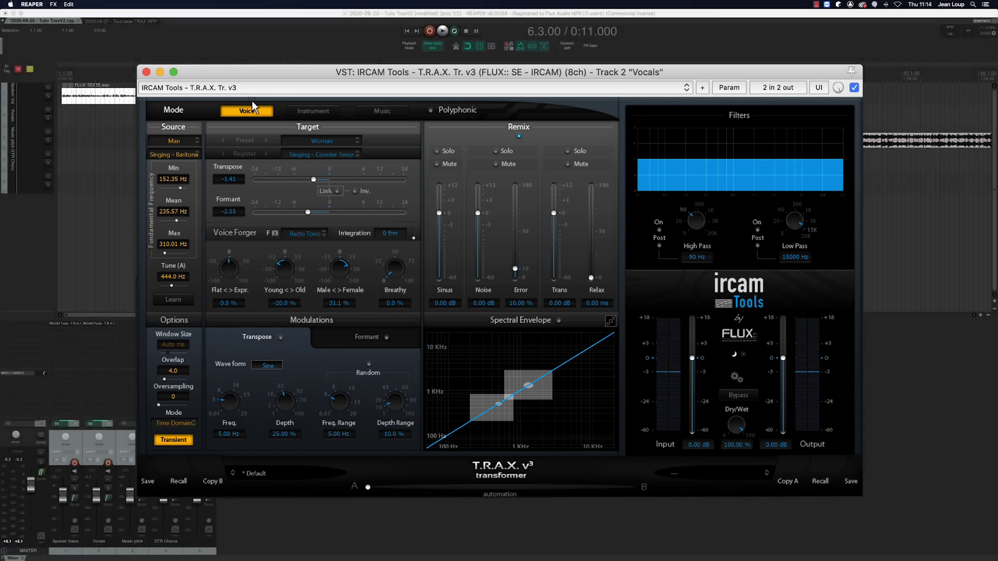
Step: In the enlarged spectral envelope, add points around the upper formant zone and raise the middle one into a sharp peak
click(608, 321)
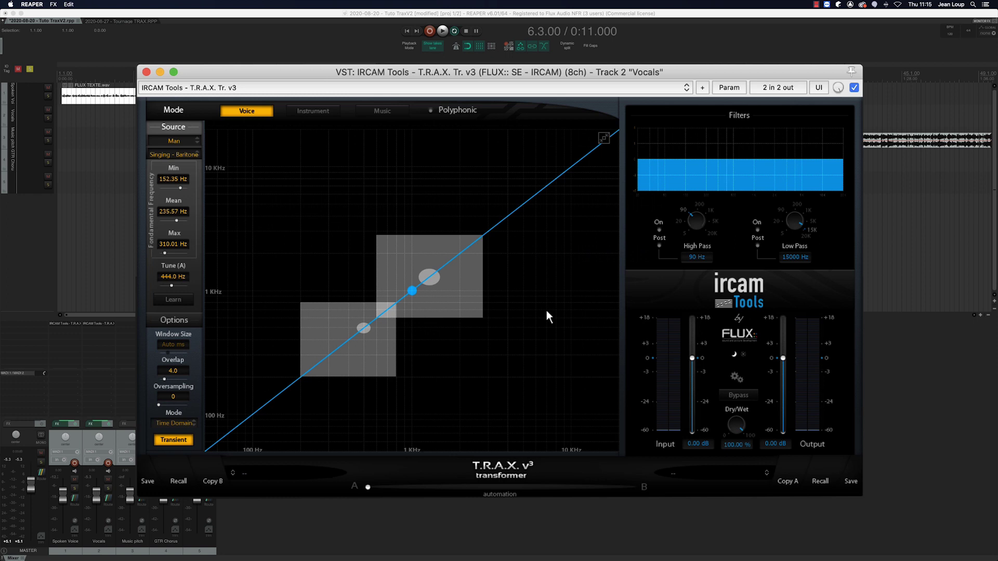
key(space)
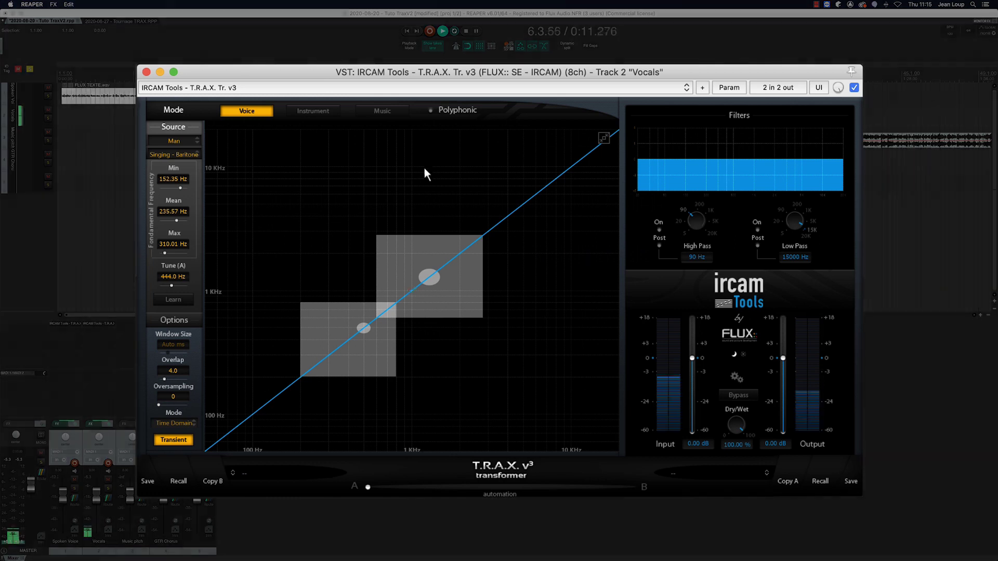
click(441, 270)
drag(429, 258, 428, 235)
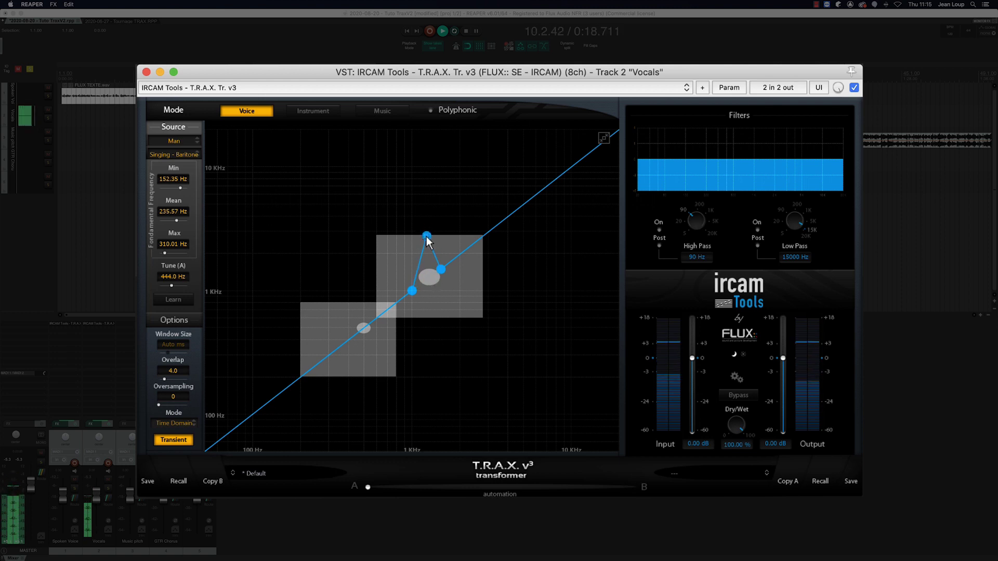
click(603, 138)
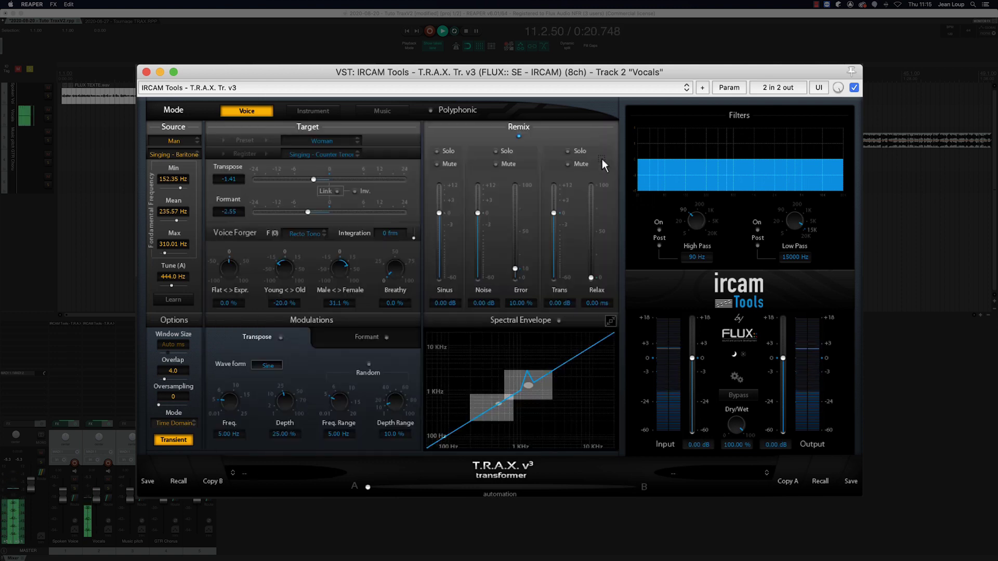
Step: Pull the upper formant zone's peak below the diagonal into a shallow dip and move the neighbouring lower point closer along the curve
click(611, 322)
drag(426, 237, 430, 303)
drag(429, 299, 431, 289)
click(413, 289)
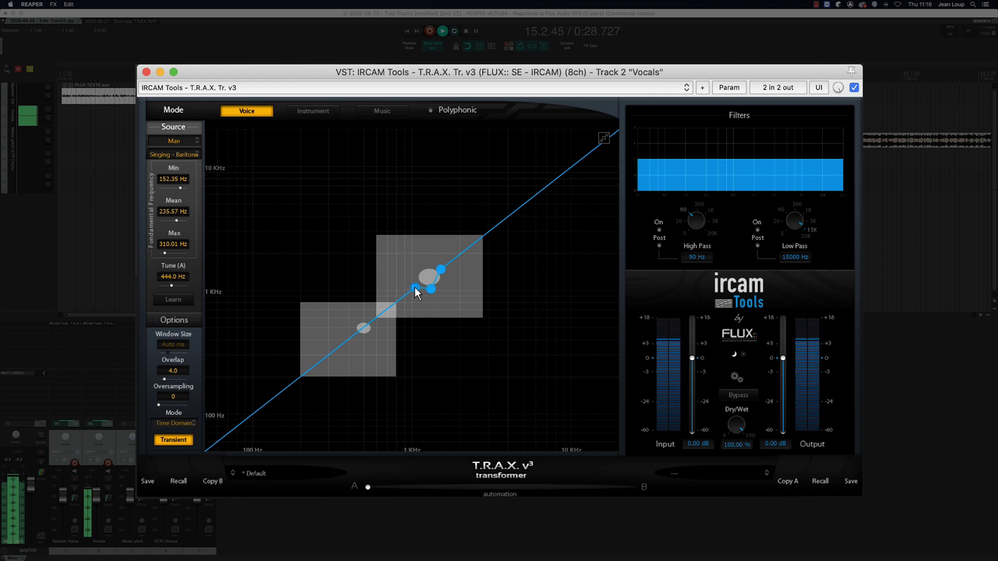
click(433, 288)
drag(432, 288, 433, 286)
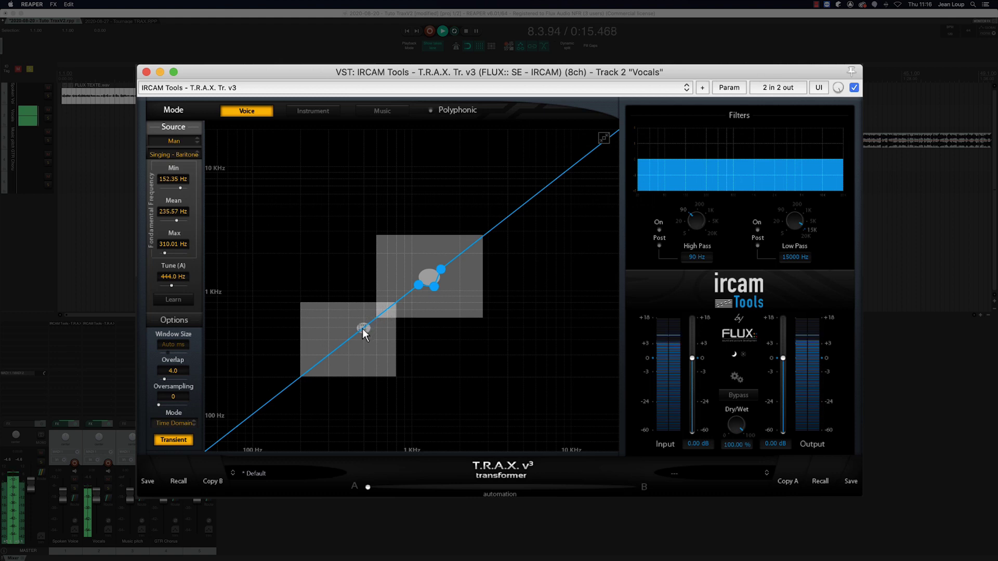
Step: Add envelope points around the lower formant zone, pull the middle one down into a dip, and collapse the enlarged envelope
drag(354, 334, 373, 319)
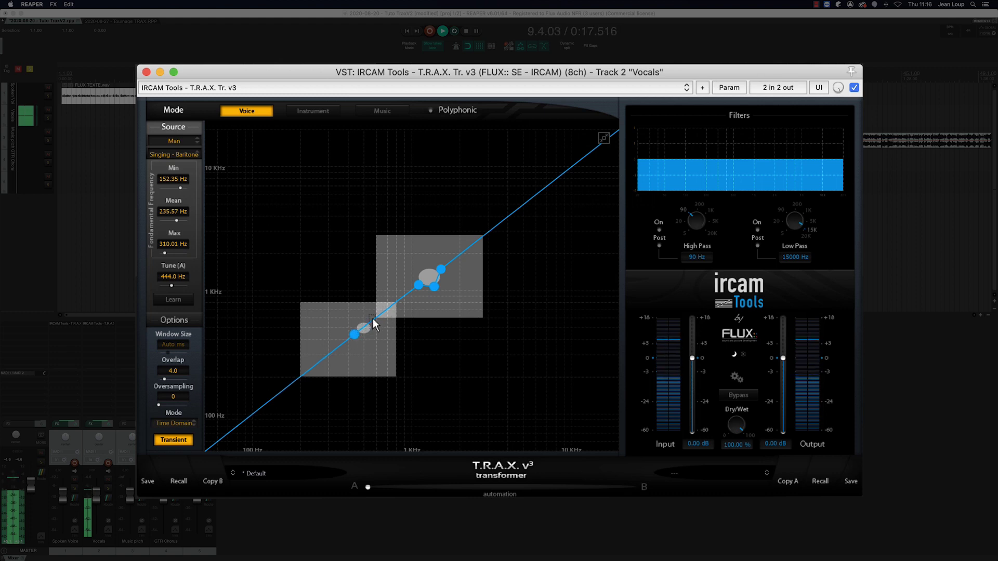
click(365, 326)
drag(365, 326, 368, 349)
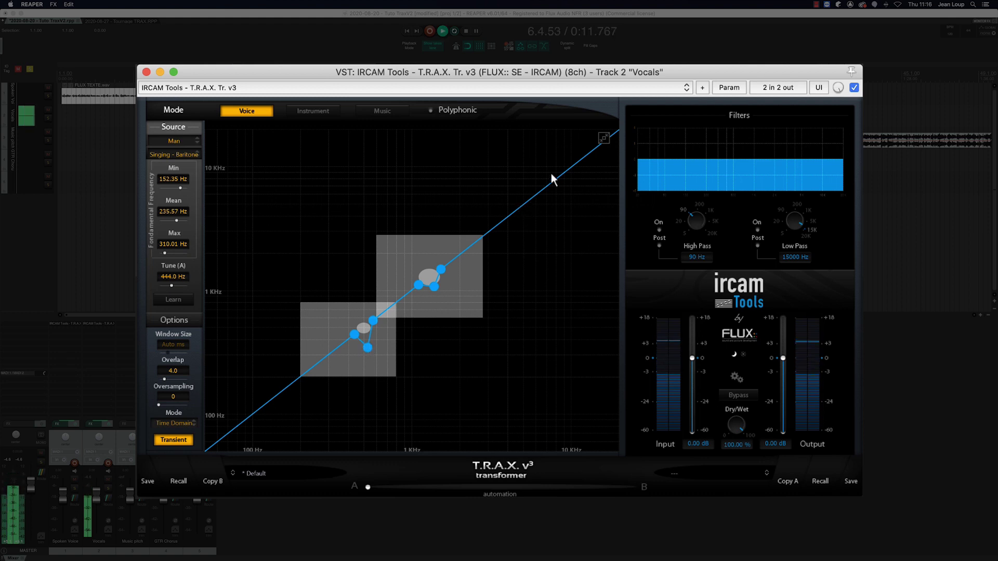
click(602, 139)
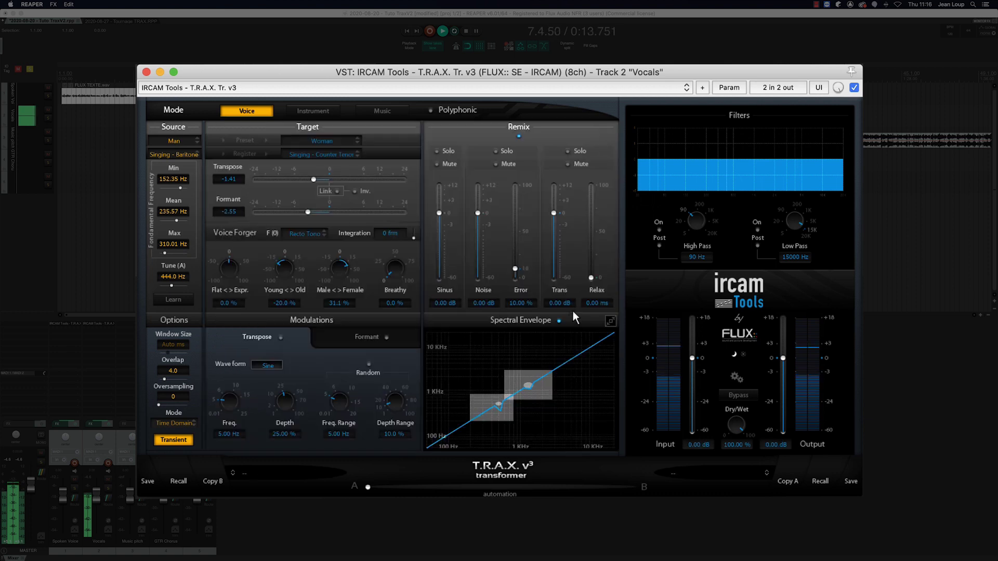
Step: Play the vocals with the Spectral Envelope switched off, and switch it back on during playback to compare the two sounds
click(559, 321)
key(space)
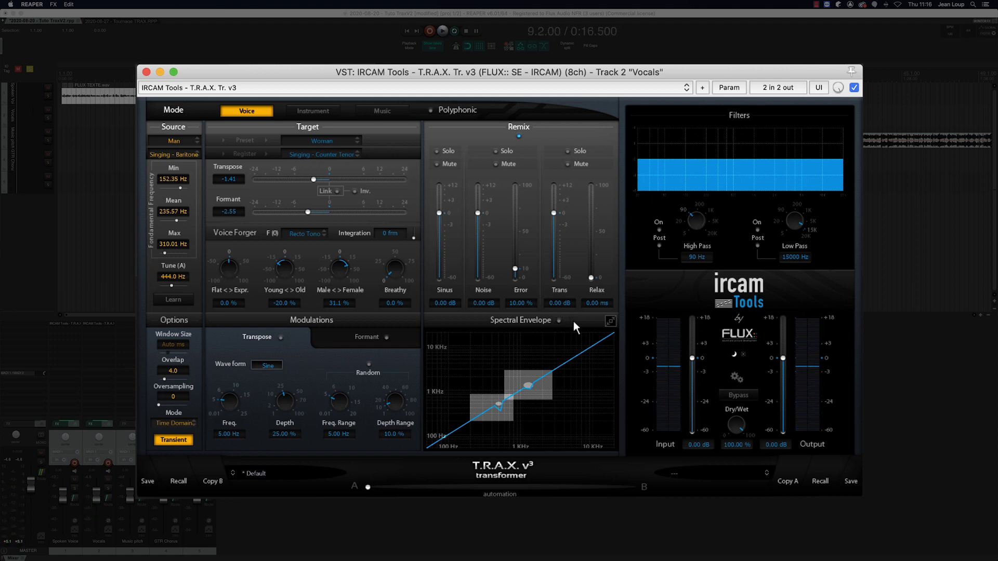
key(space)
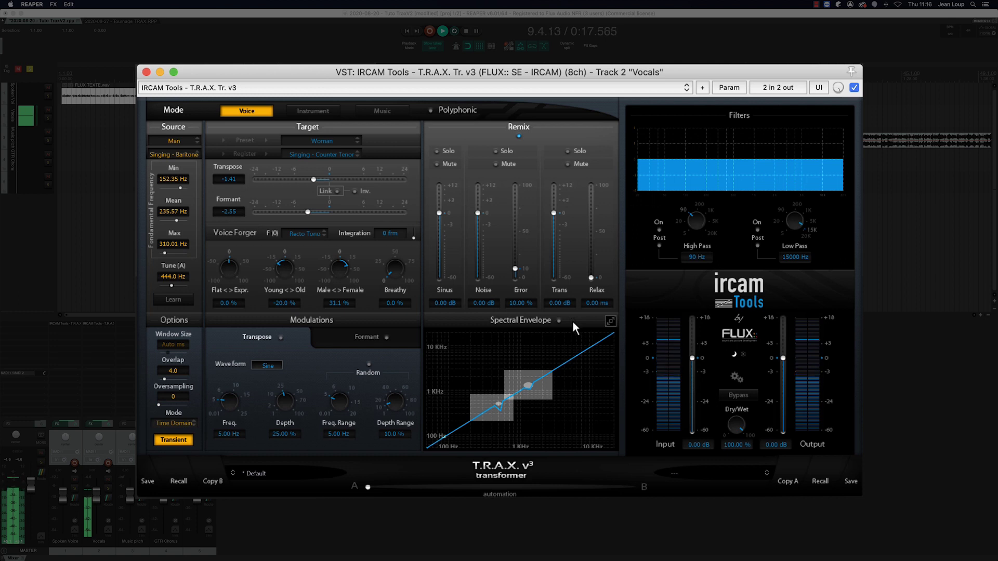
key(space)
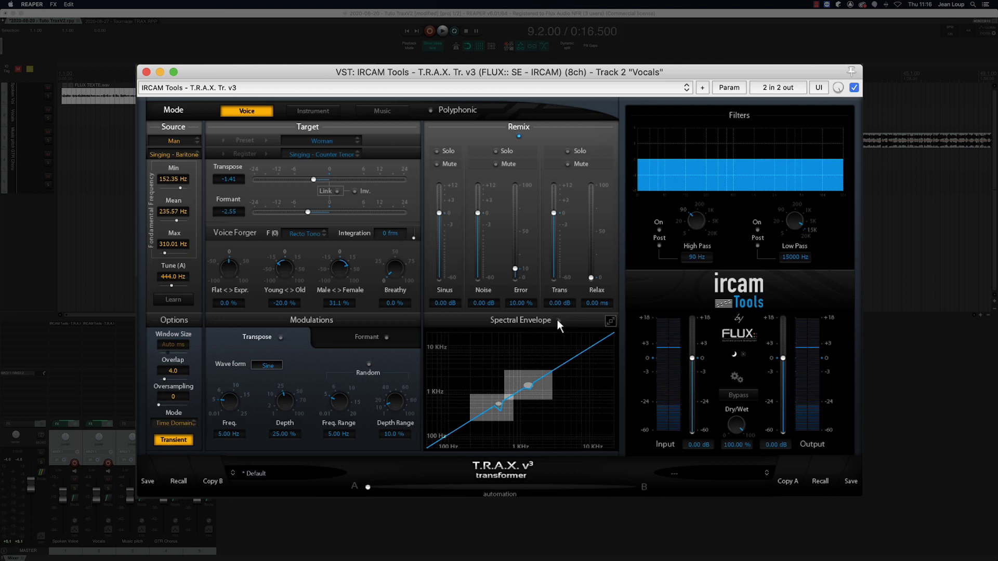
key(space)
click(559, 320)
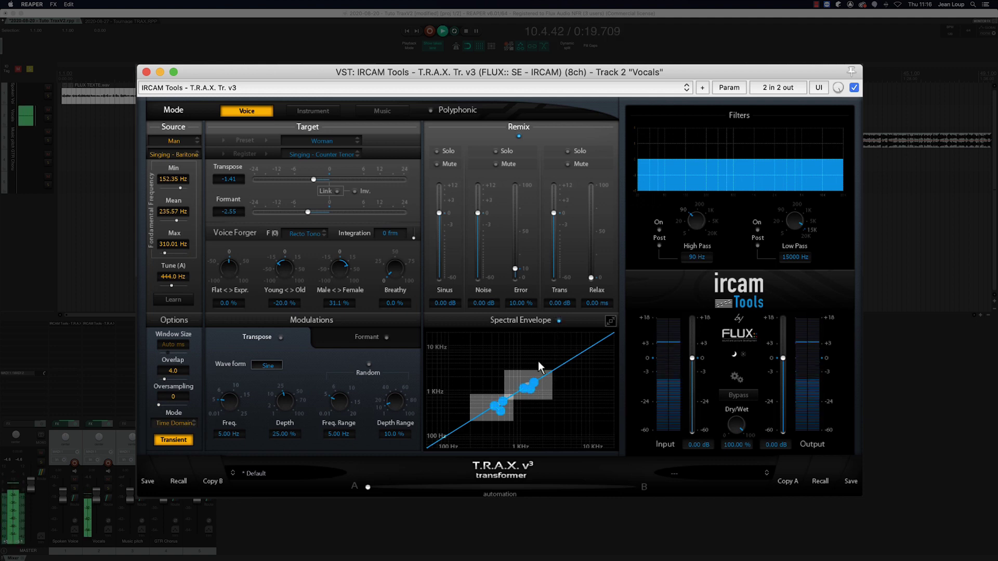
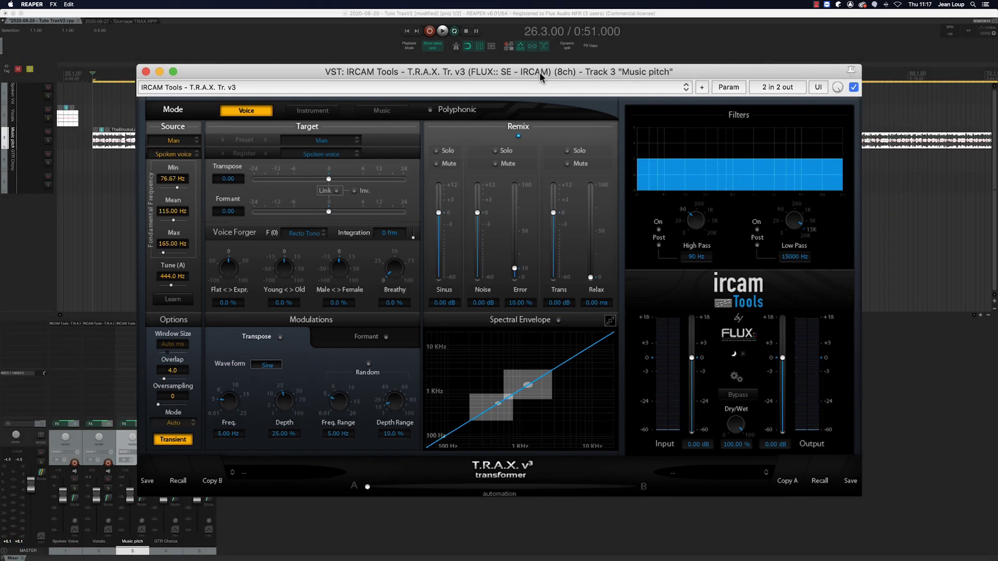
Step: Switch the Music pitch track's transformer to Music mode and set Transpose to 3.10 while the track plays
click(387, 112)
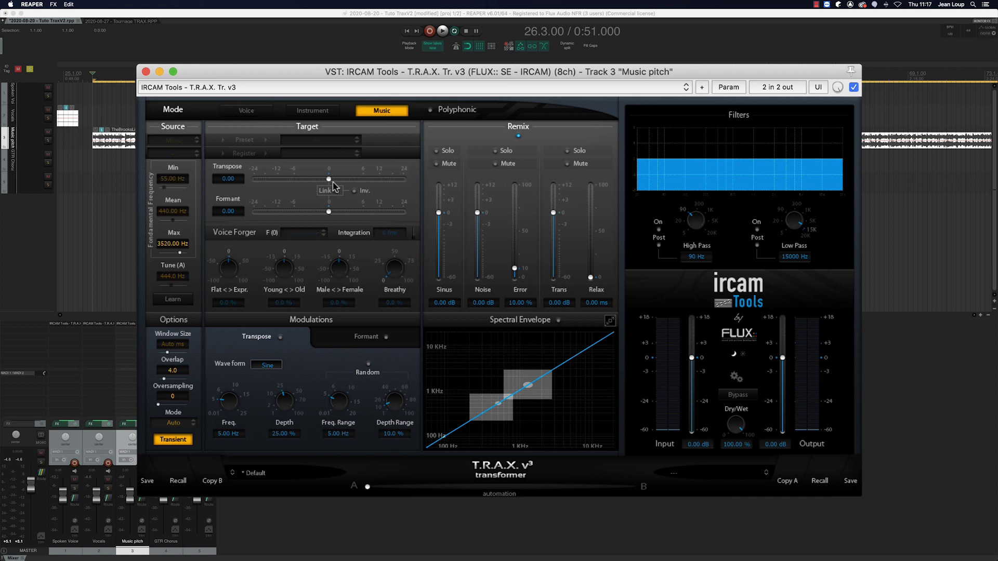
key(space)
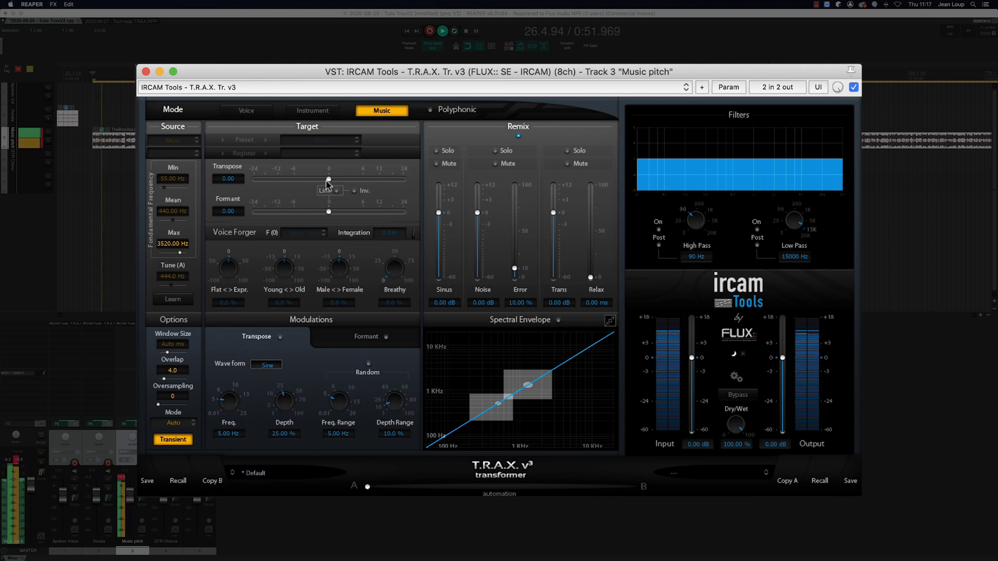
drag(328, 180, 347, 180)
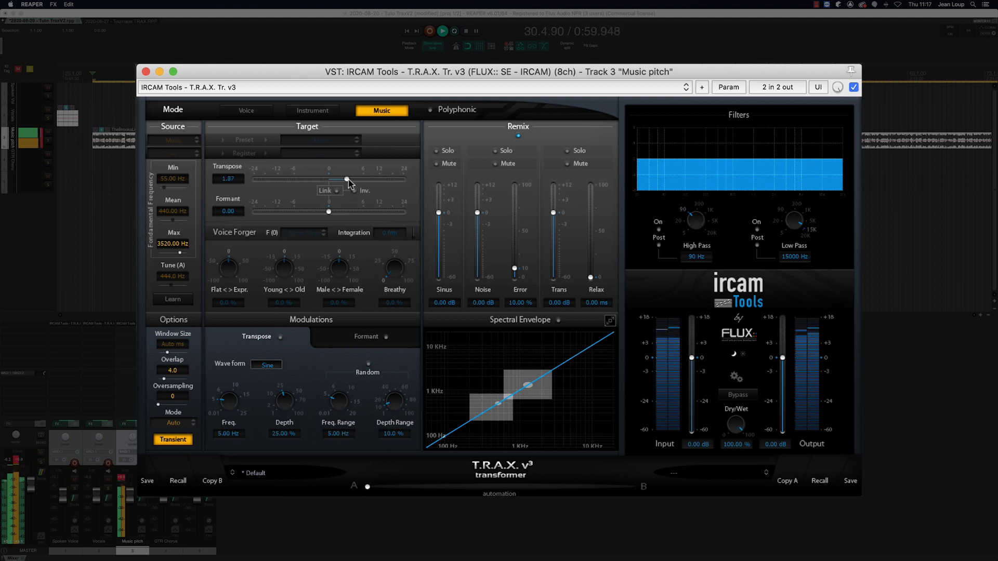
drag(348, 180, 351, 179)
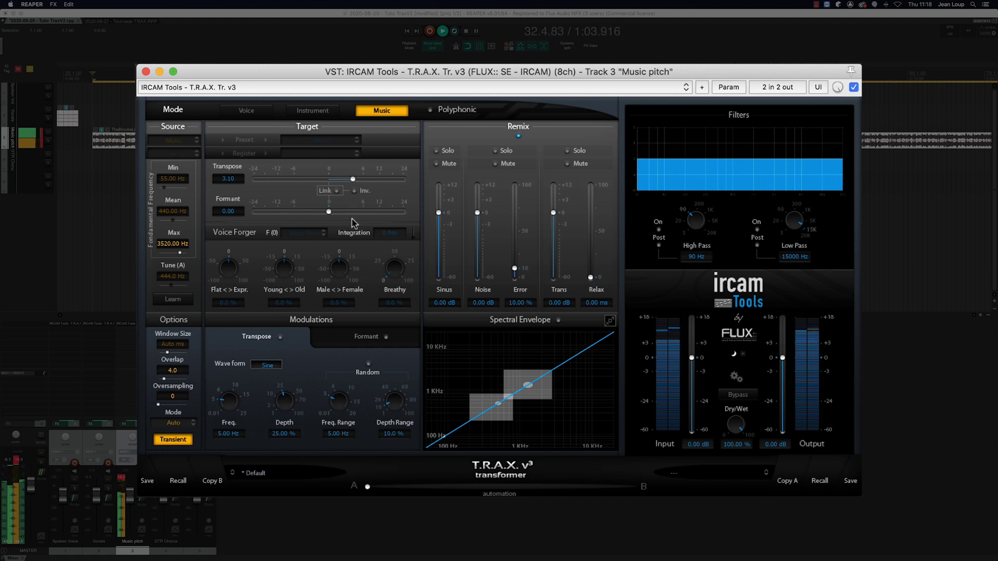
key(space)
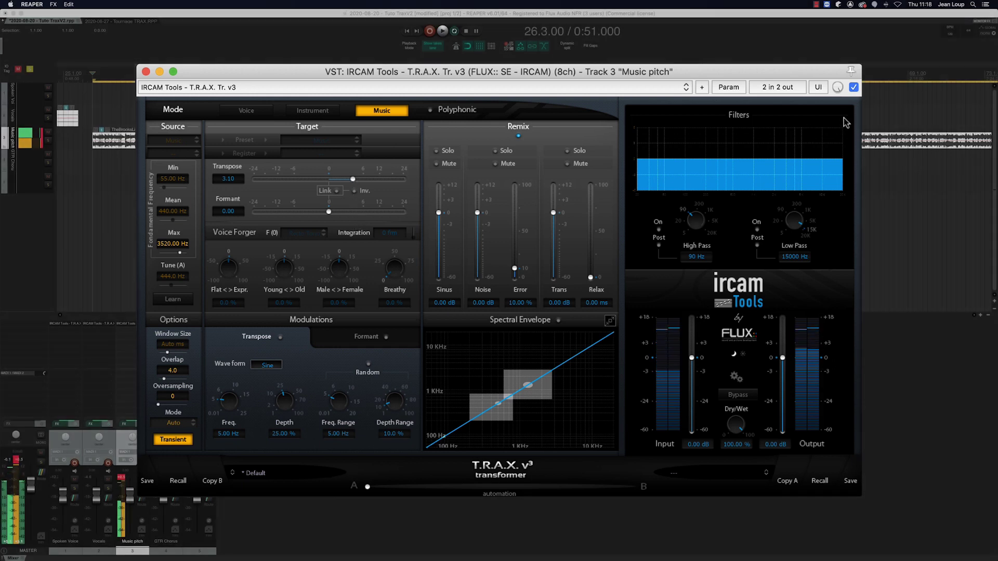
Step: Play the Music pitch track with the plug-in bypassed, and play it again with the plug-in re-enabled to compare
click(853, 87)
key(space)
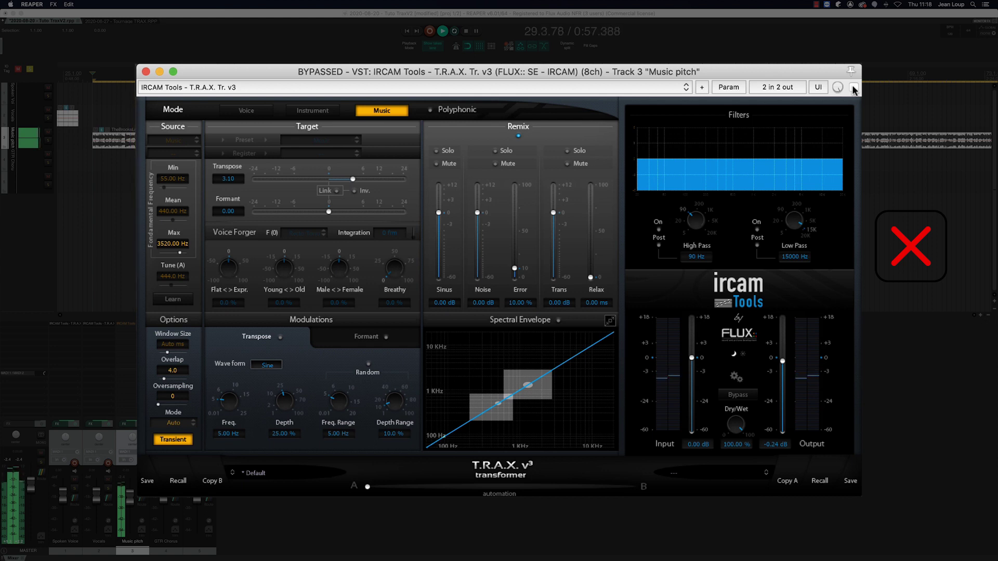
key(space)
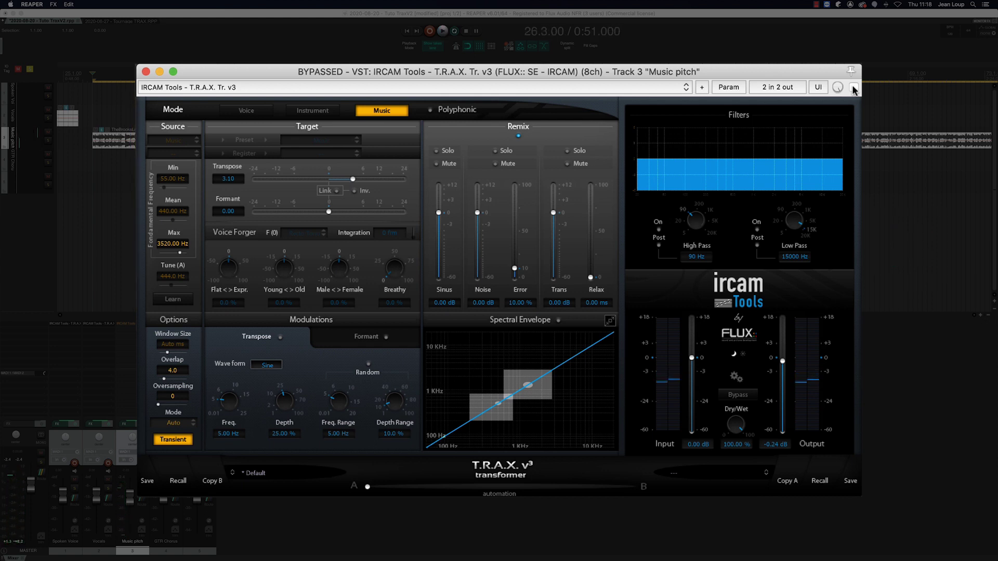
click(853, 89)
key(space)
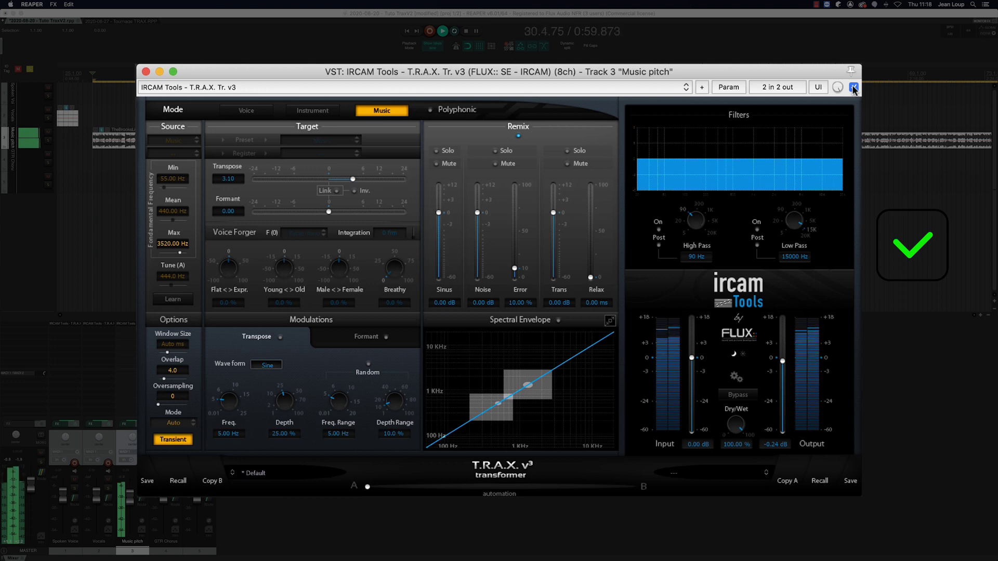
key(space)
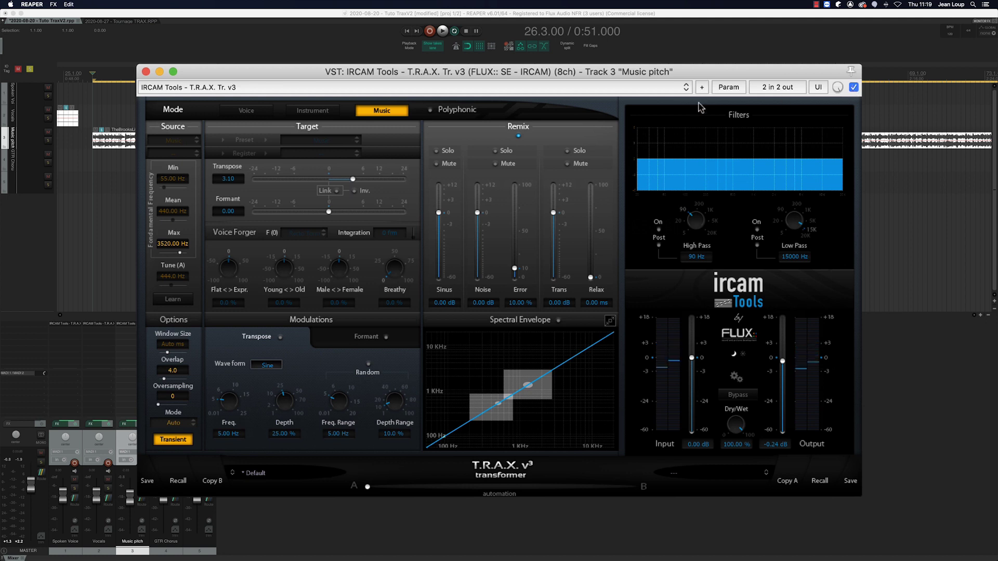
Step: Audition the transients alone in the Remix section, and set Trans to 1.33 dB and Noise to -0.83 dB
key(space)
click(580, 151)
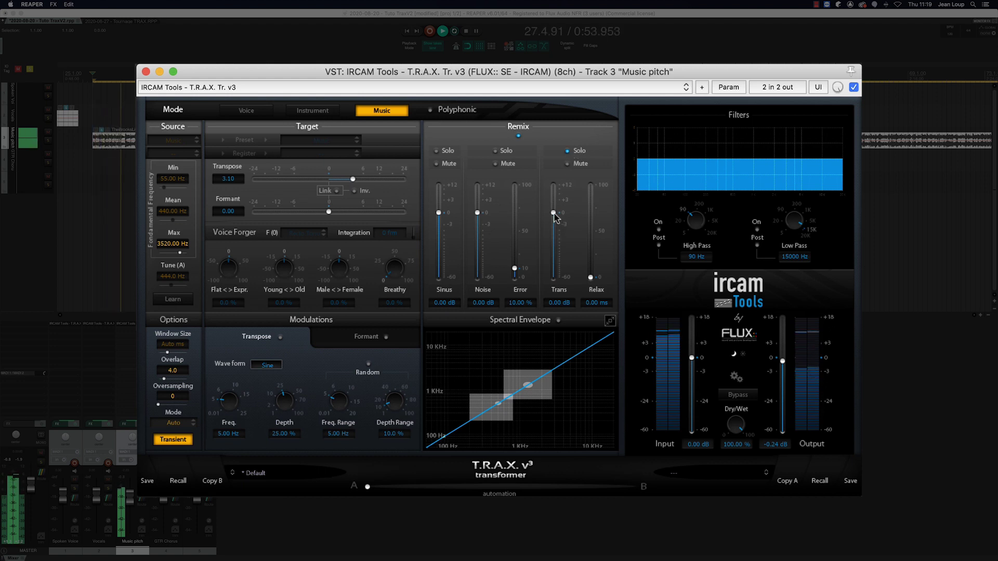
click(568, 150)
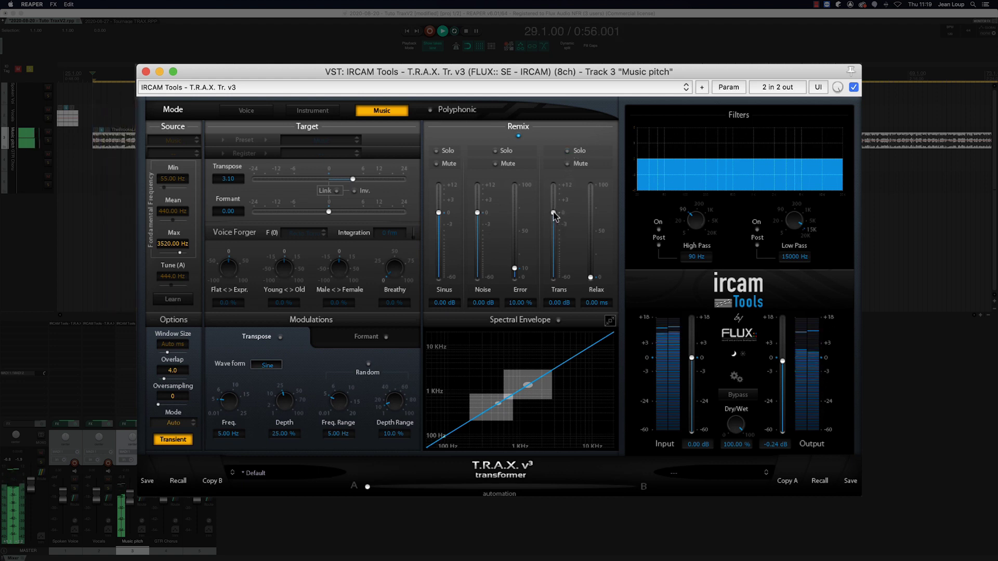
drag(554, 212, 554, 206)
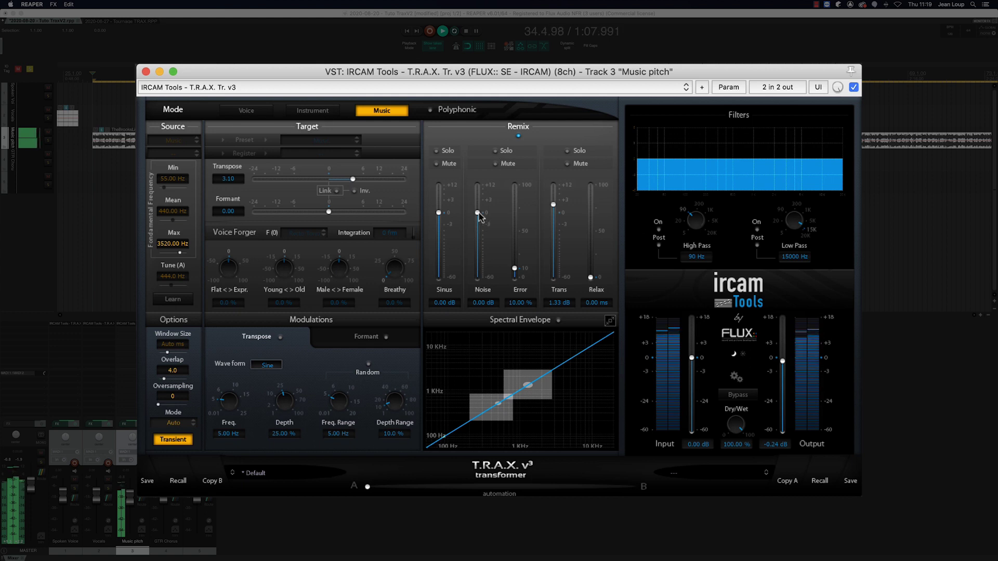
drag(477, 213, 478, 222)
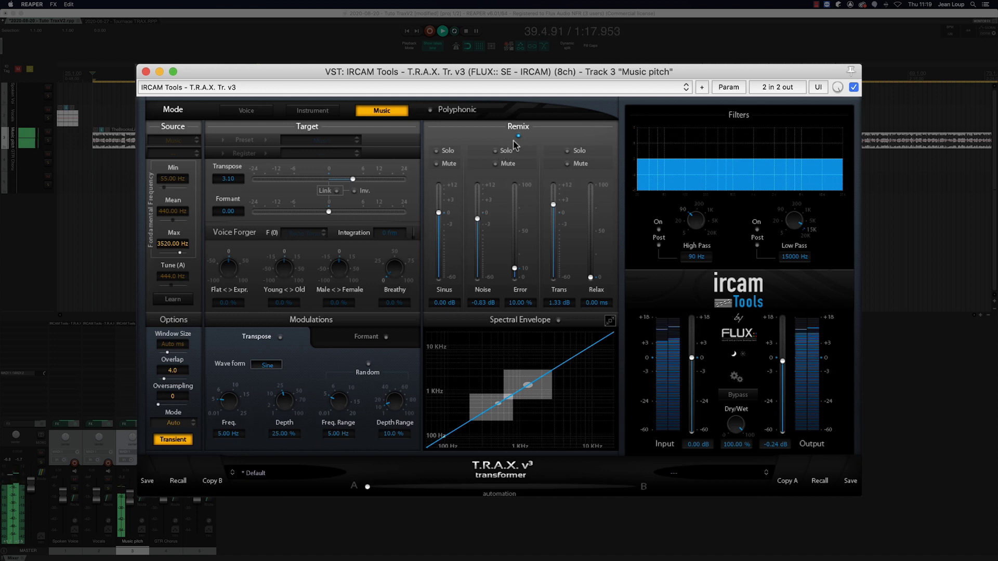
Step: Play the Music pitch track with the Remix section off and on again to compare the rebalanced components
key(space)
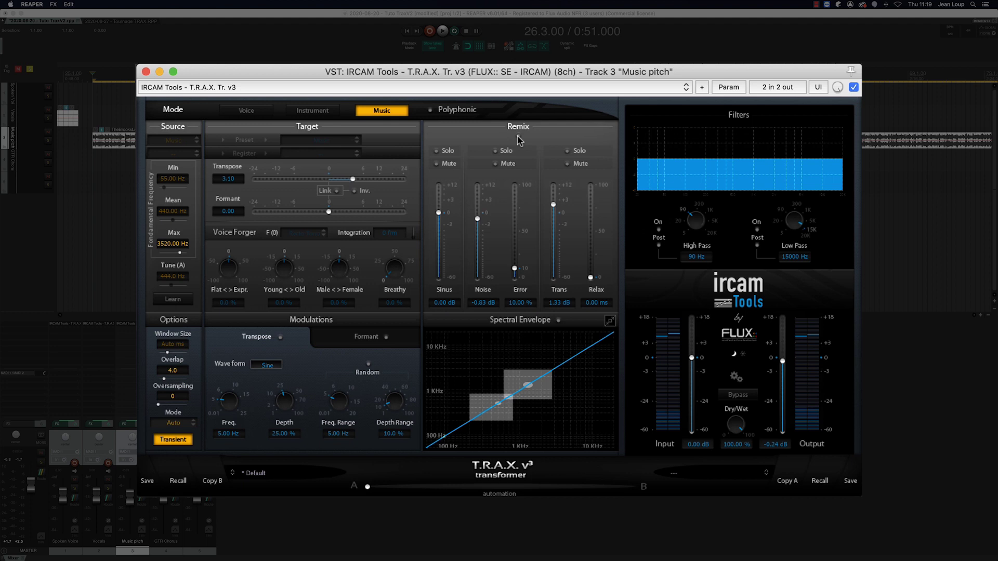
key(space)
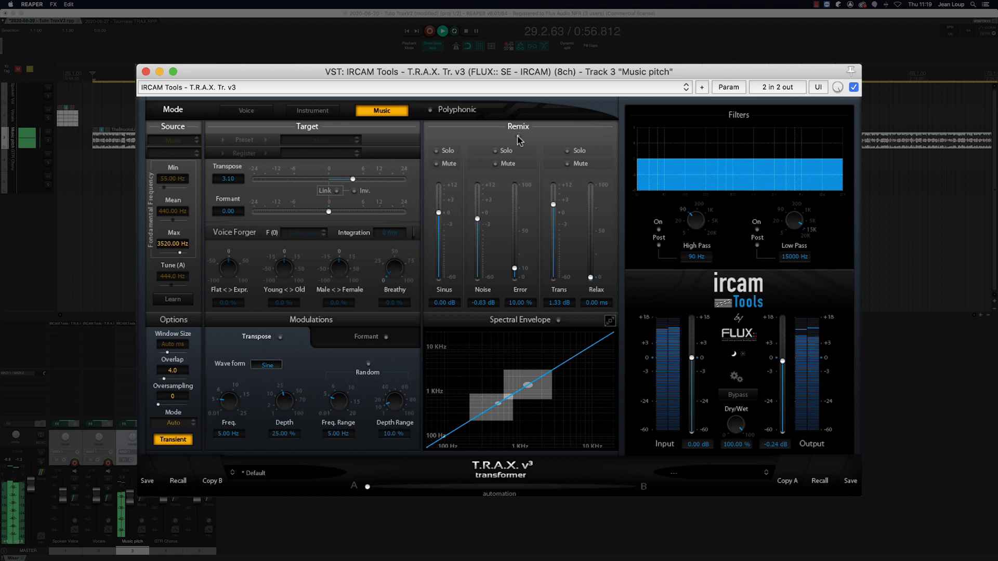
key(space)
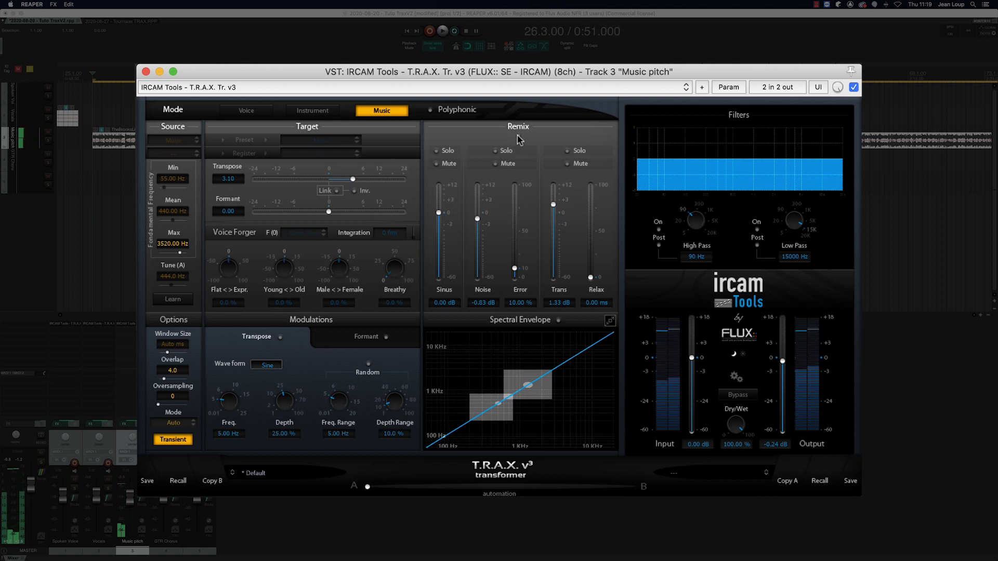
key(space)
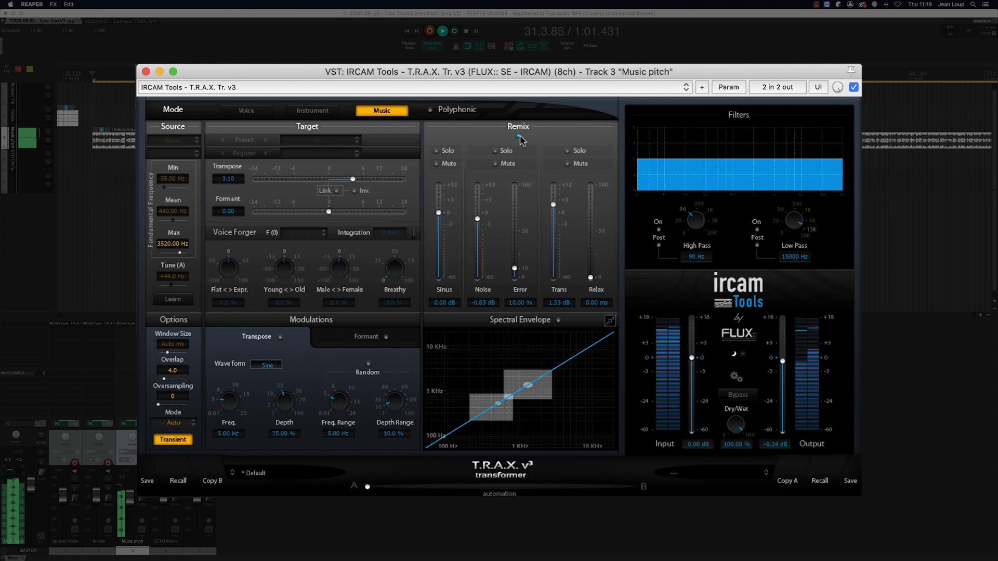
key(space)
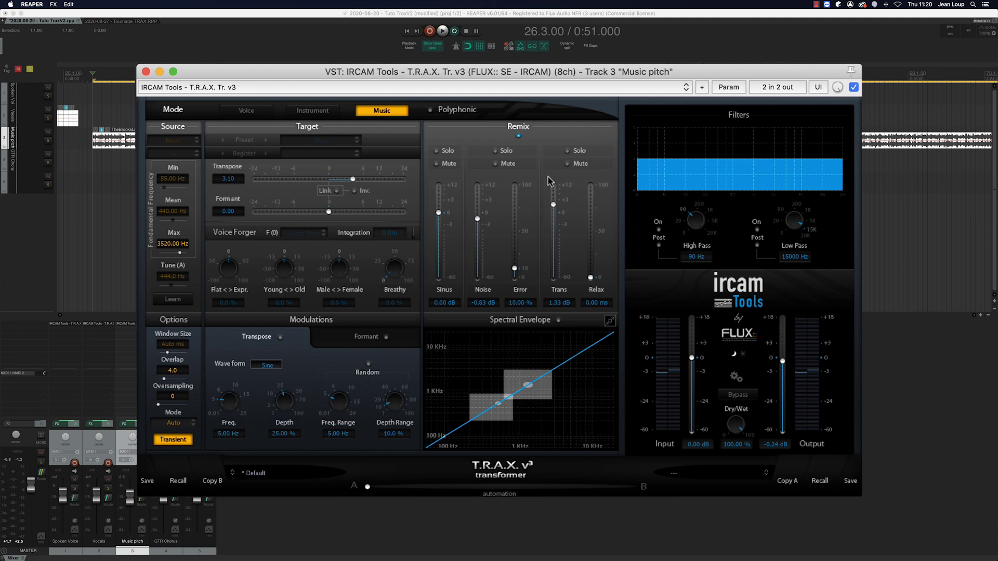
Step: Close the plug-in window and insert IRCAM Tools - T.R.A.X. Tr. v3 on the GTR Chorus track
key(Escape)
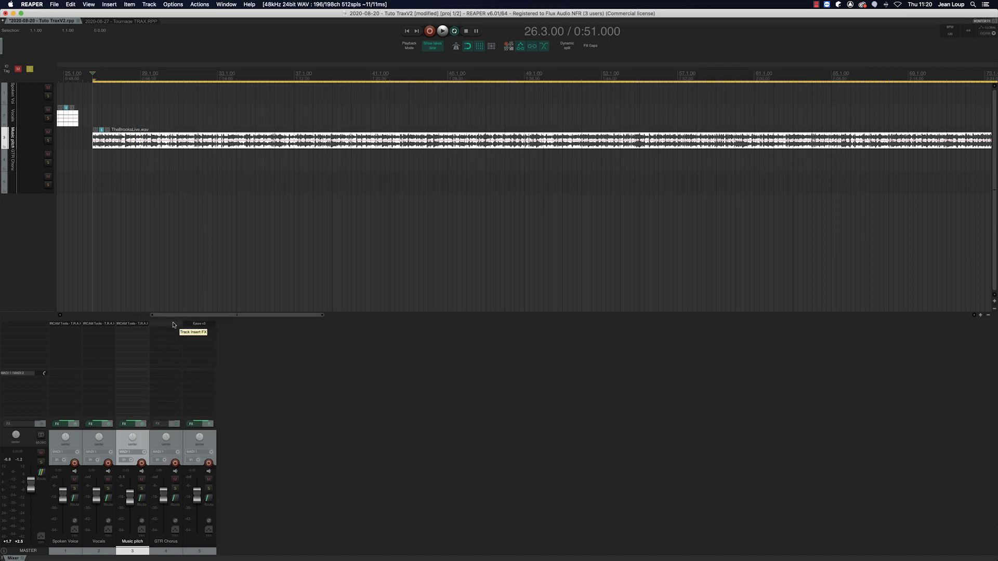
click(173, 325)
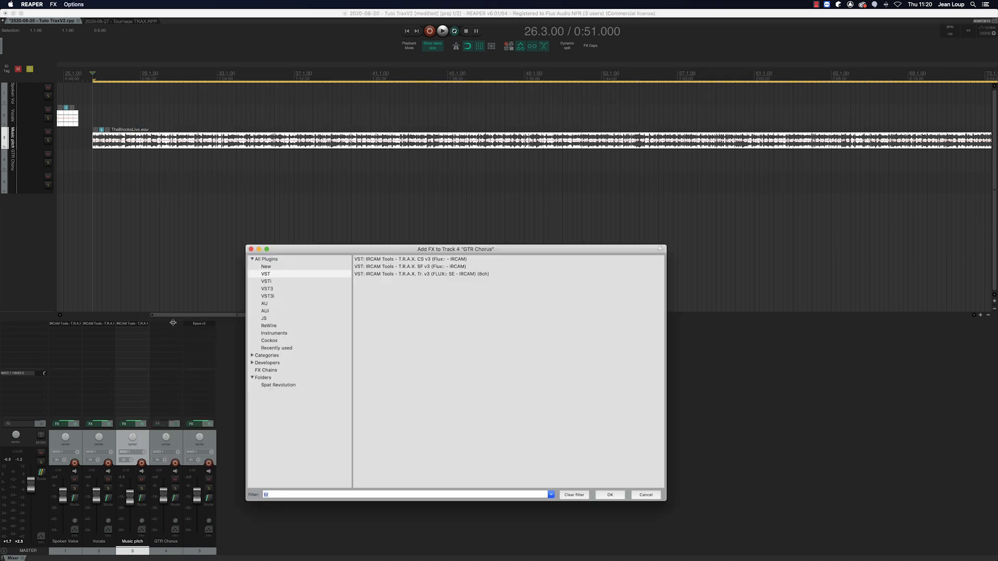
click(395, 274)
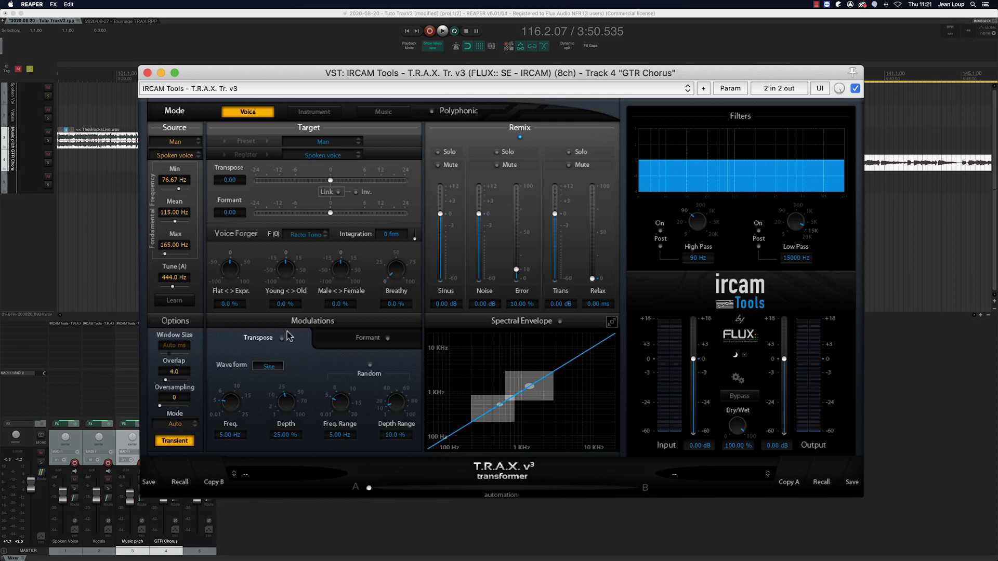
Step: Enable the Transpose modulation on the playing guitar and set its Depth to 5.12% and Freq. to 4.54 Hz
key(space)
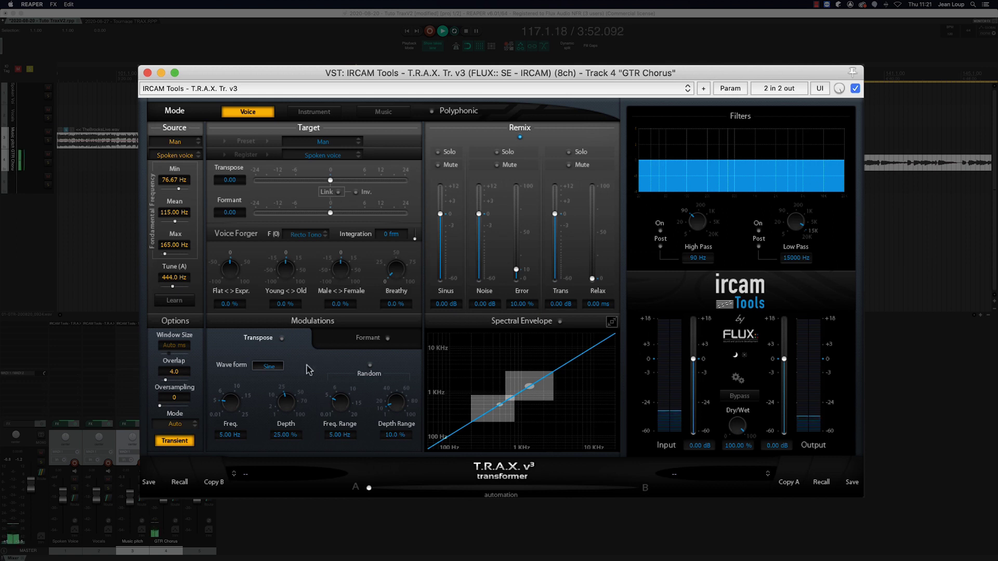
click(281, 338)
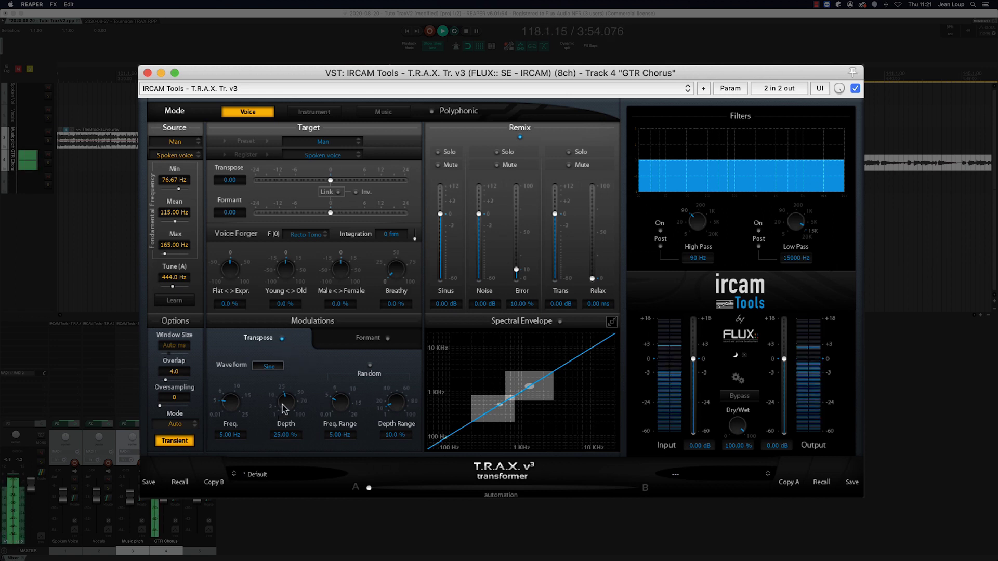
drag(284, 408, 227, 412)
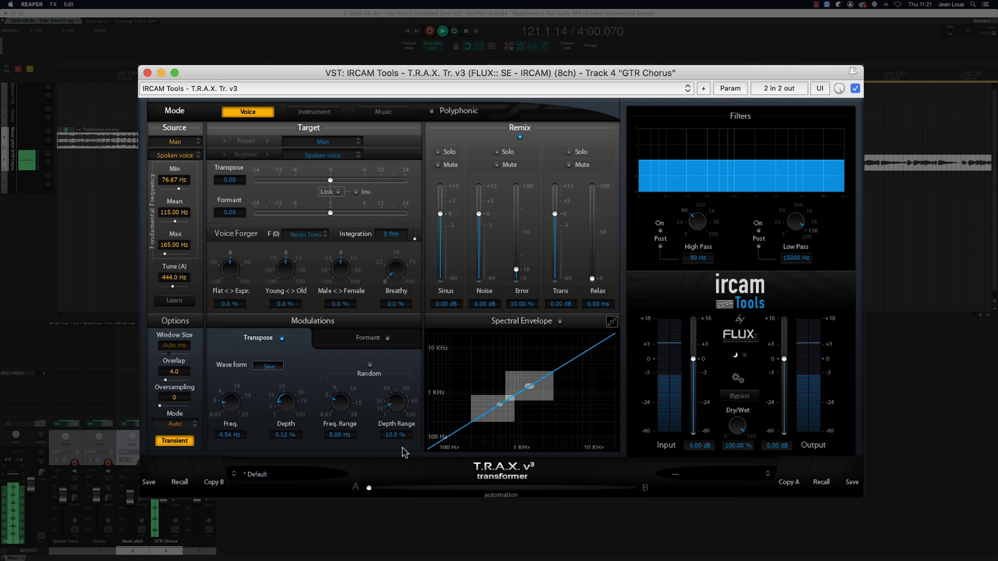
key(space)
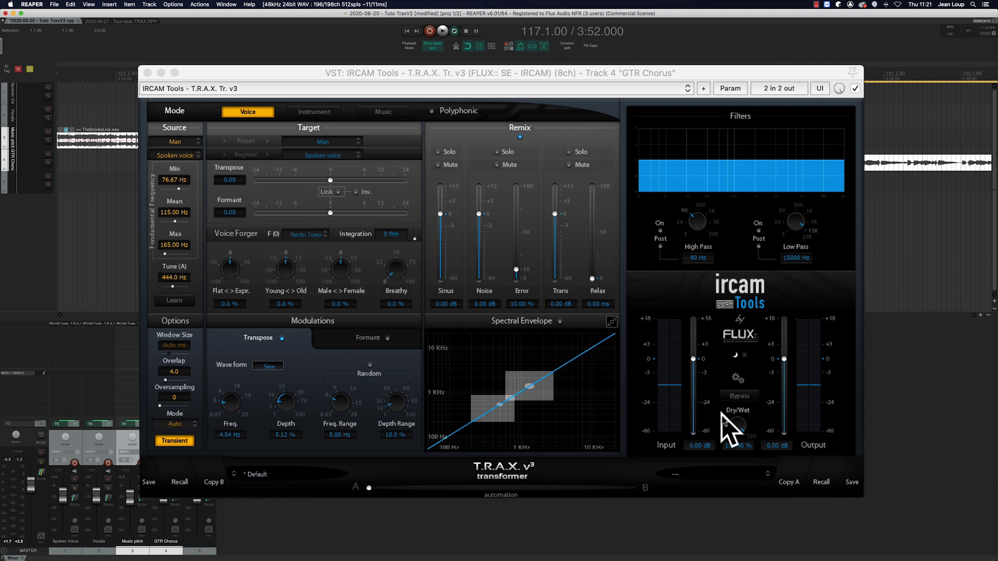
Step: Audition the guitar with Dry/Wet at 61.11% and return Dry/Wet to 100%
mouse_move(730, 423)
mouse_down()
mouse_move(753, 445)
mouse_move(737, 430)
mouse_move(719, 468)
mouse_move(724, 435)
mouse_up()
key(space)
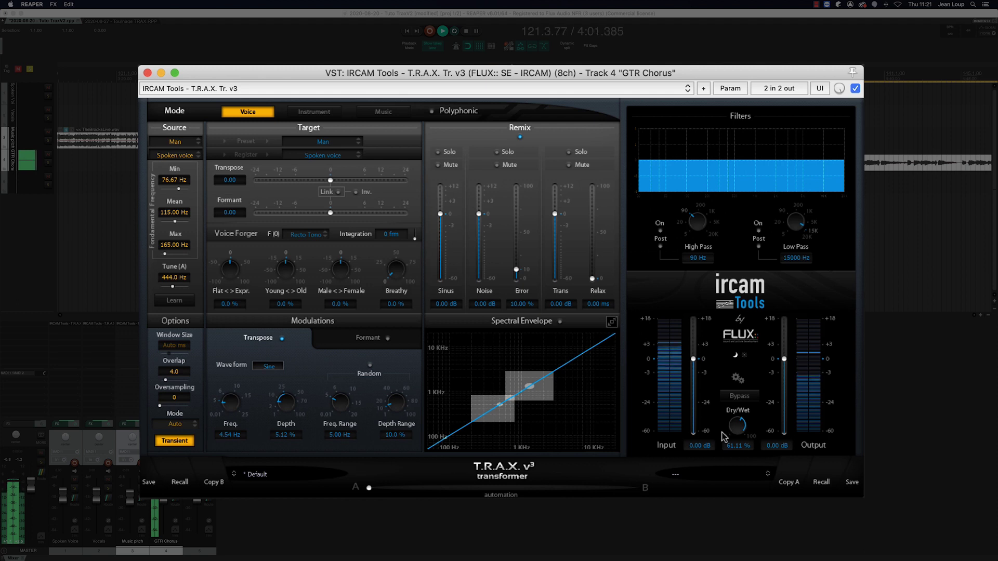
key(space)
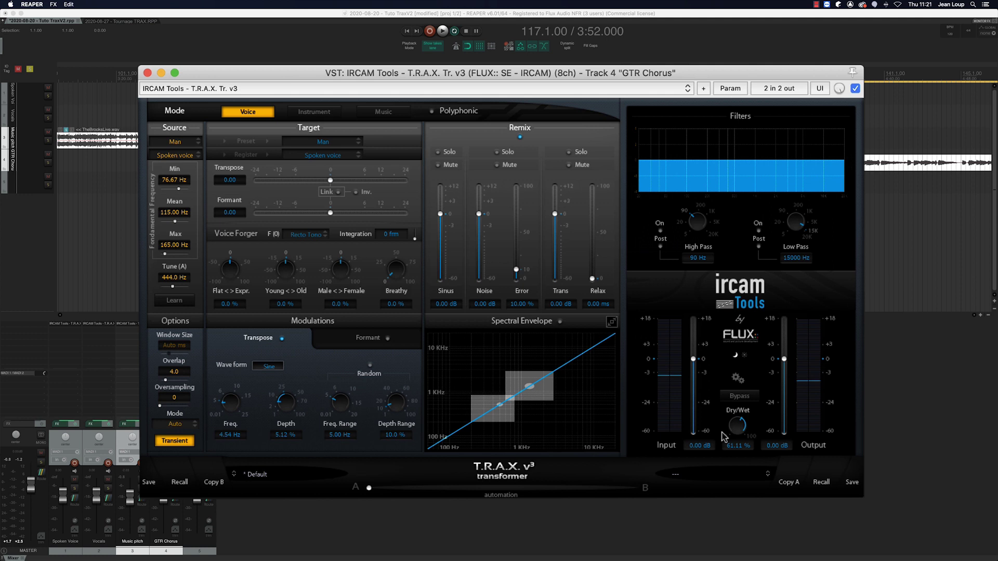
drag(724, 436, 767, 326)
Step: Open the plug-in pin connector to inspect the channel routing, close it and play the guitar
click(780, 89)
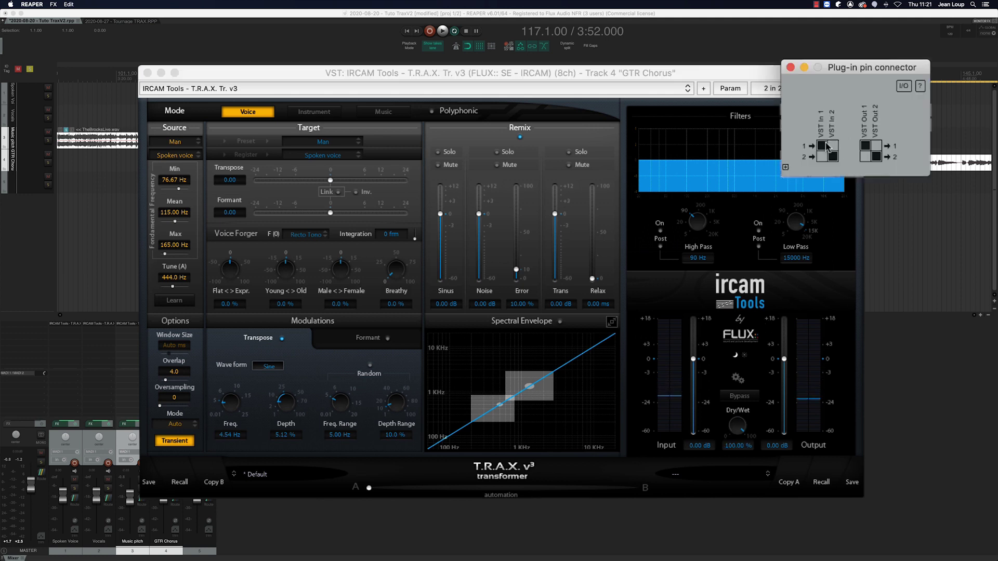
click(790, 67)
key(space)
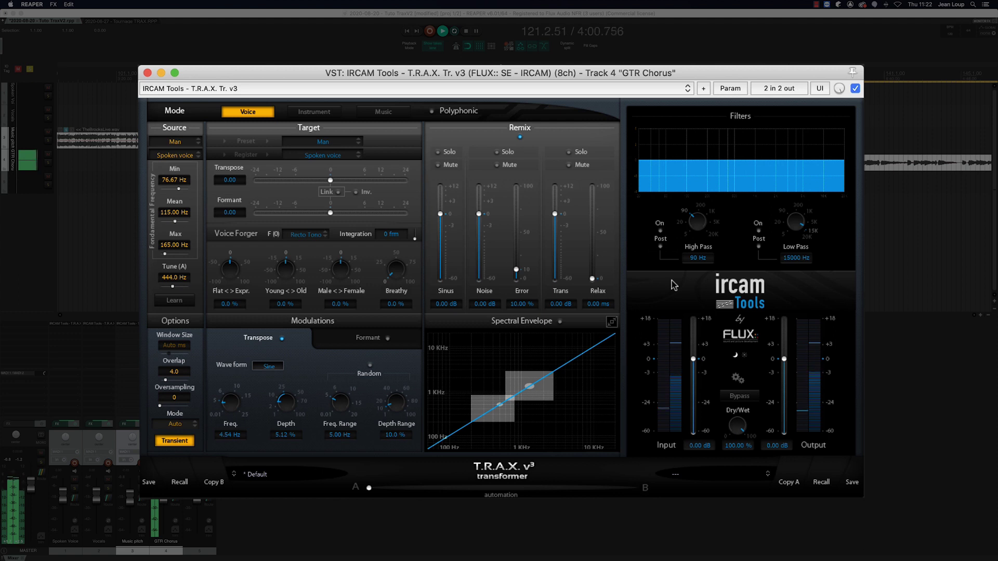
key(space)
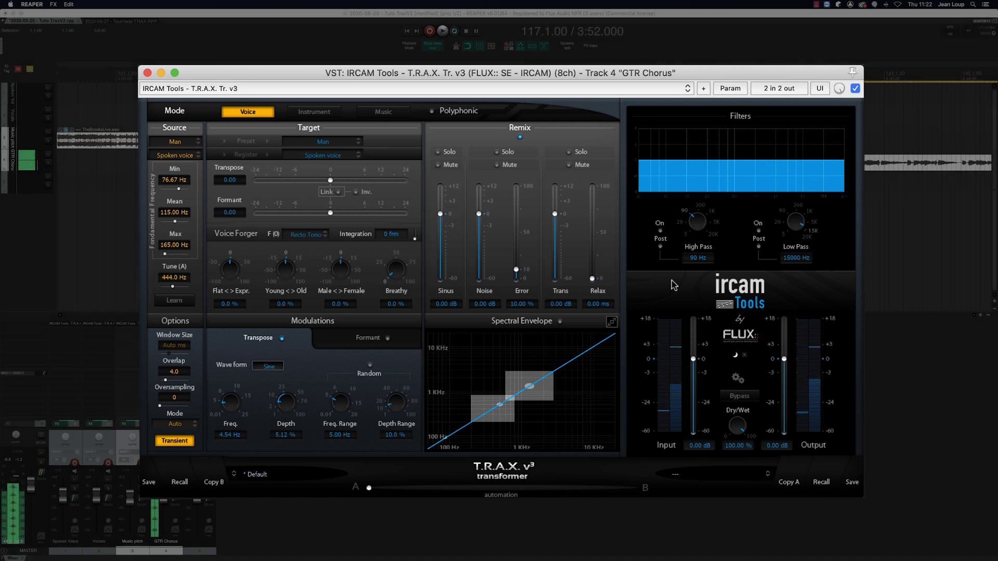